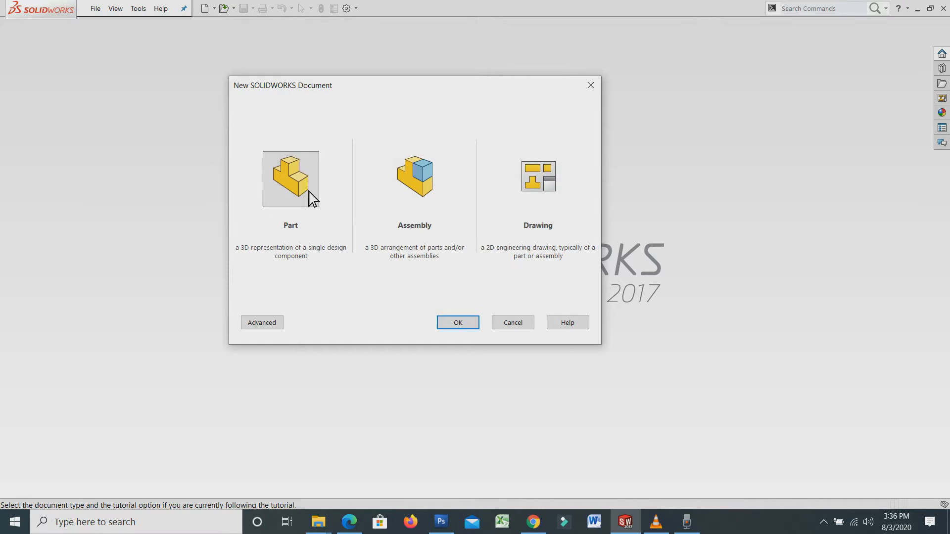
# Create a new part document and orient the view normal to the Top Plane
pyautogui.click(465, 325)
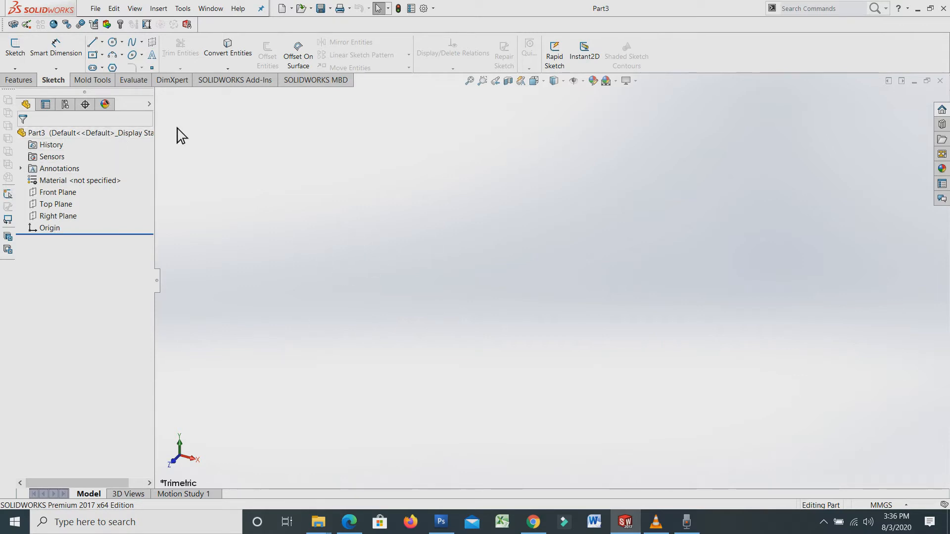
pyautogui.click(61, 207)
pyautogui.click(114, 191)
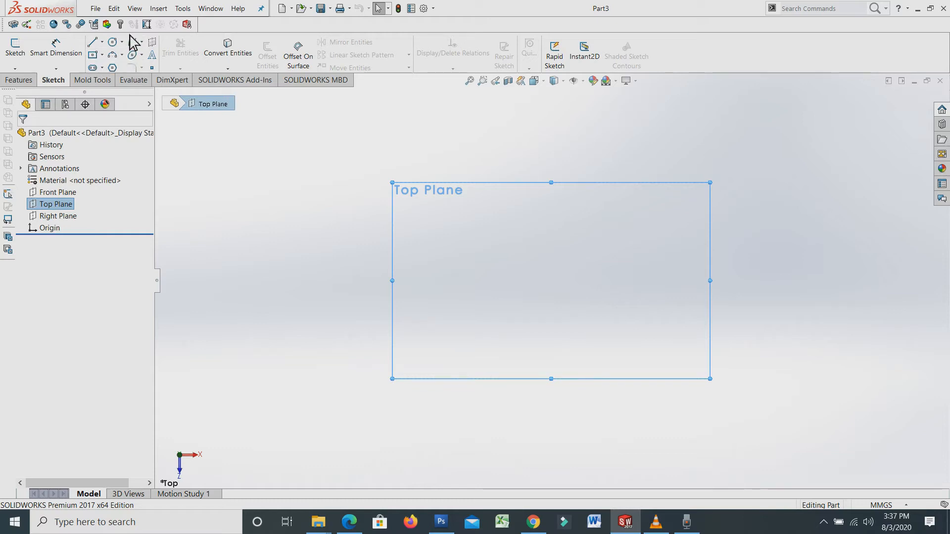
# Sketch a horizontal line about 118 mm long on the Top Plane, above the origin
pyautogui.click(103, 43)
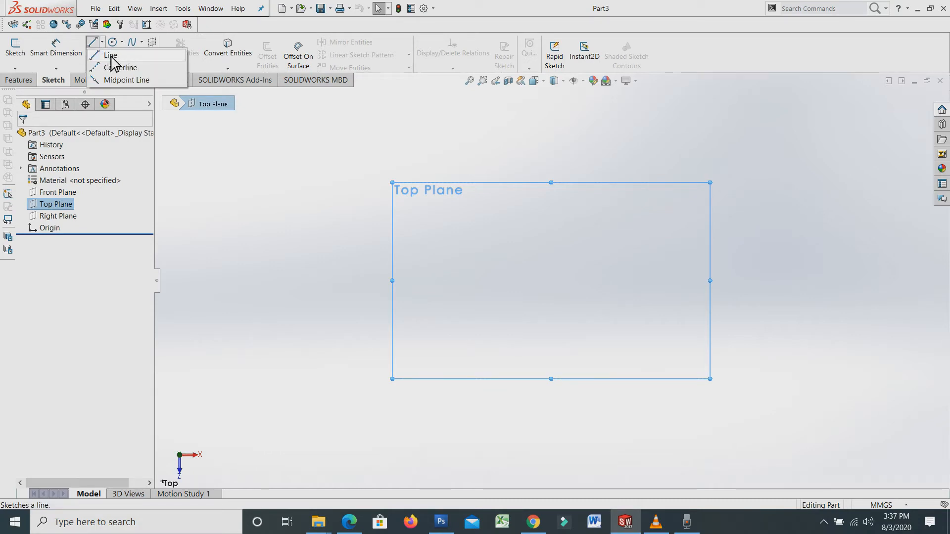
pyautogui.click(99, 56)
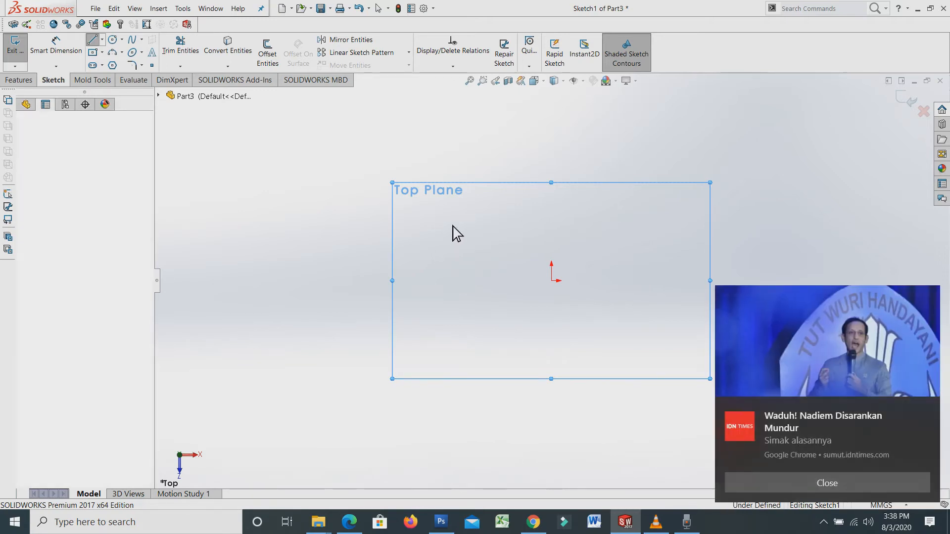
pyautogui.click(453, 225)
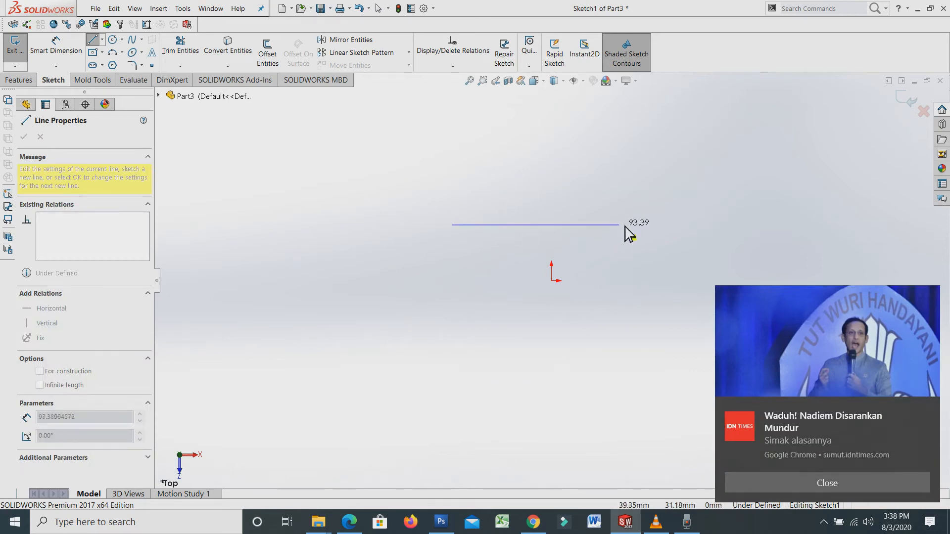
pyautogui.click(663, 225)
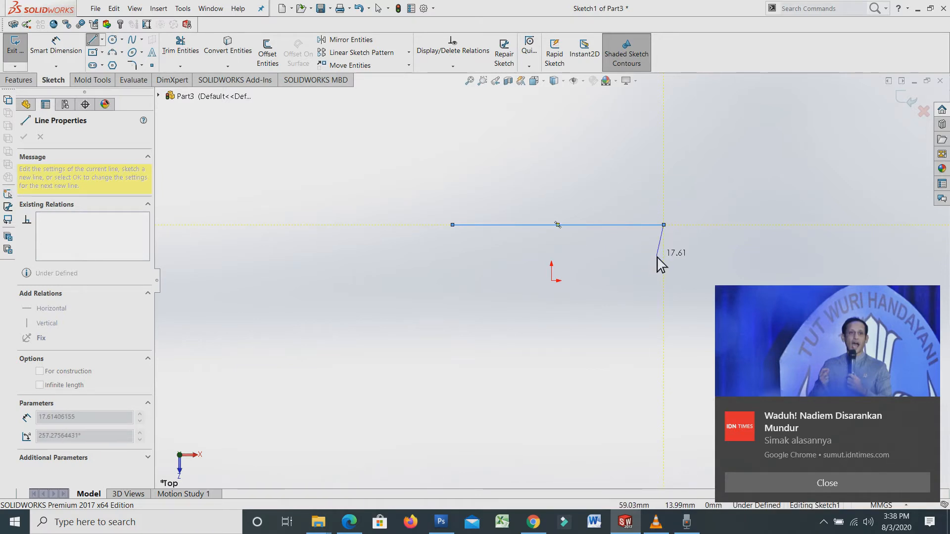
pyautogui.press('Escape')
pyautogui.click(813, 483)
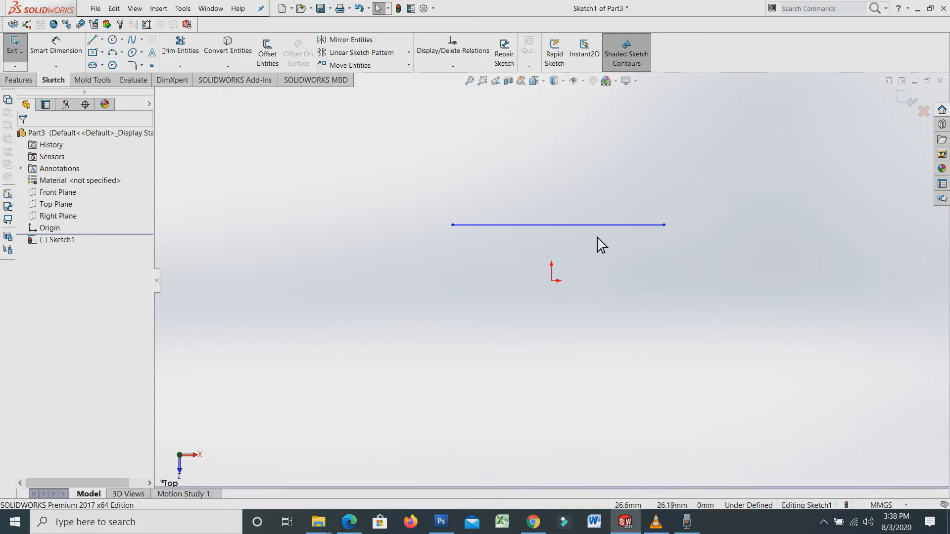
# Dimension the horizontal line between its two endpoints and set its length to 100 mm
pyautogui.click(58, 66)
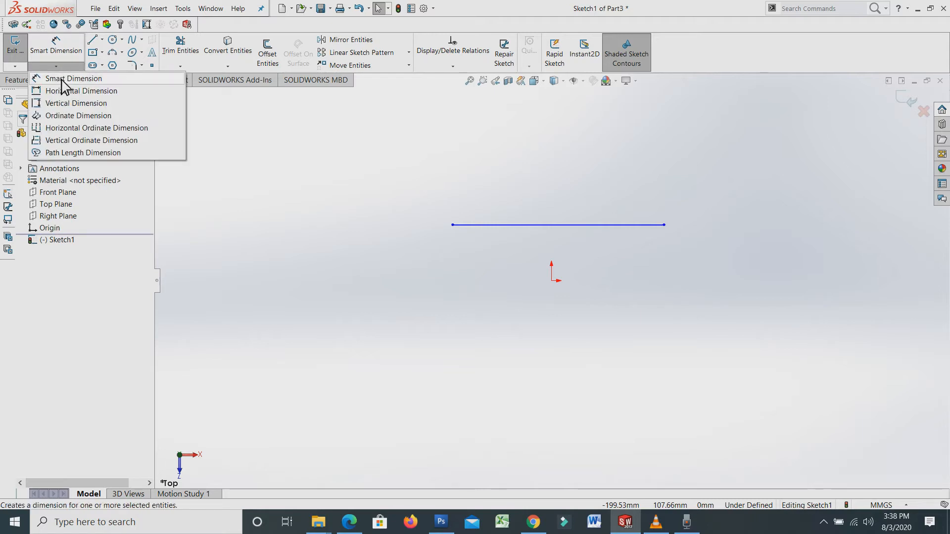
pyautogui.click(61, 90)
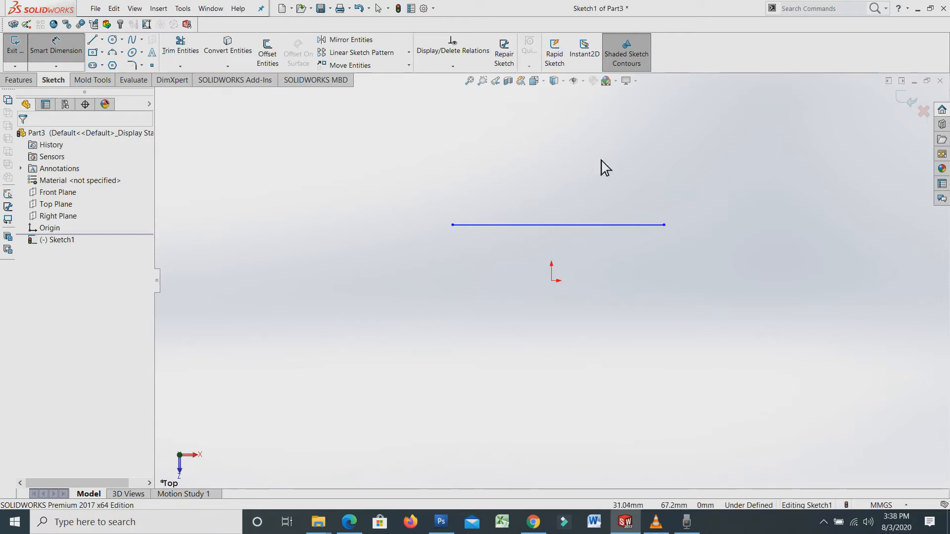
pyautogui.click(452, 225)
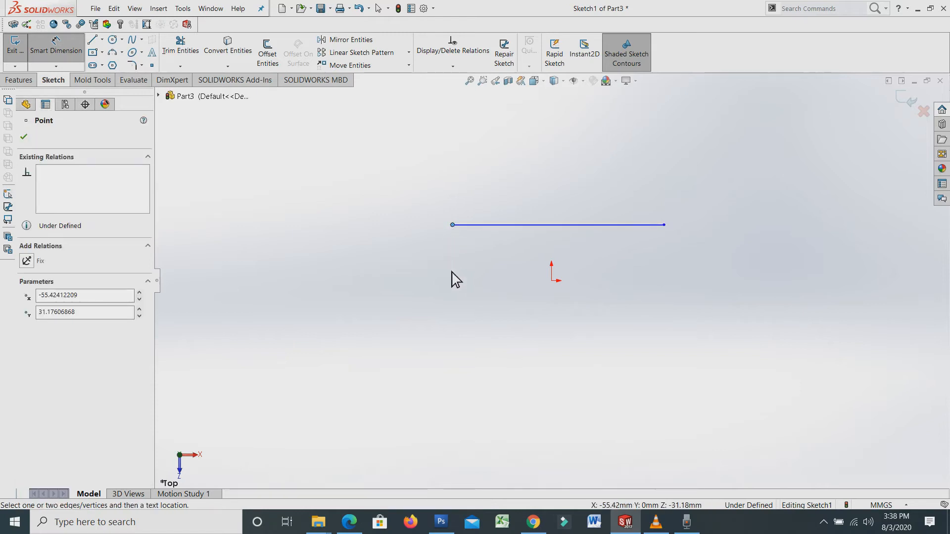
pyautogui.click(663, 226)
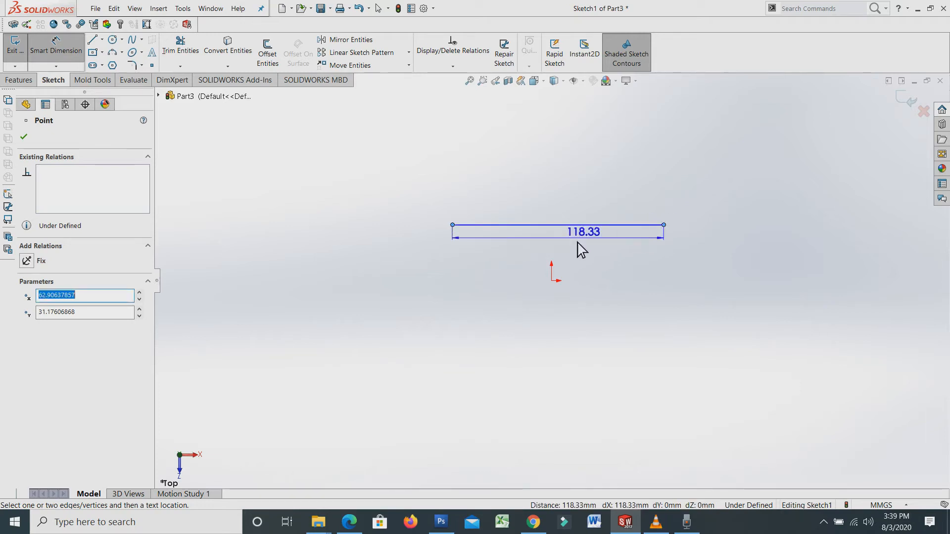
pyautogui.click(553, 256)
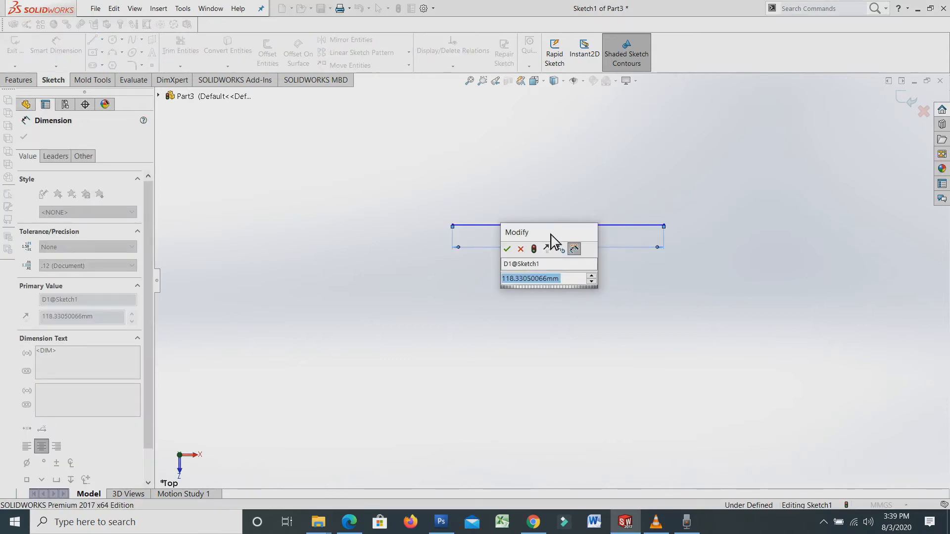
pyautogui.moveTo(553, 240); pyautogui.dragTo(653, 155)
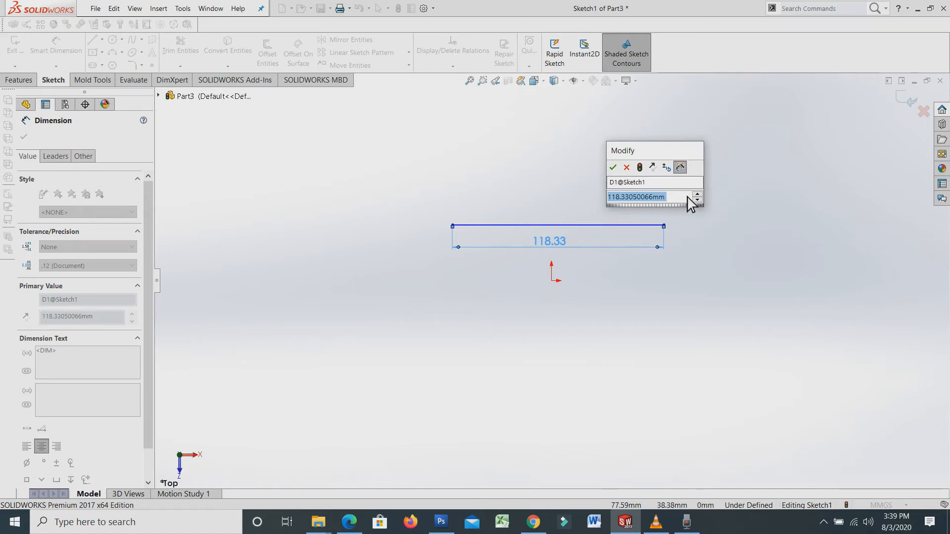
pyautogui.moveTo(670, 198); pyautogui.dragTo(609, 182)
pyautogui.write('100')
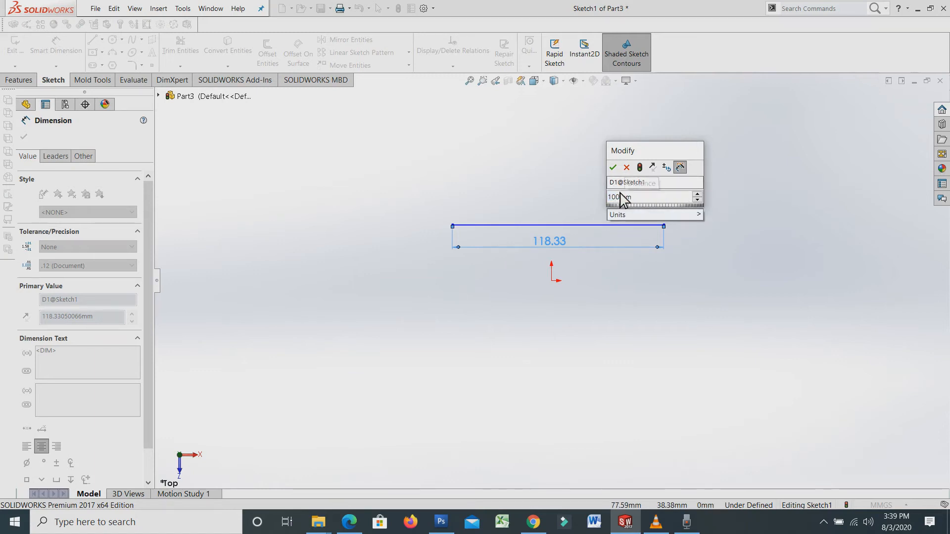
pyautogui.press('Return')
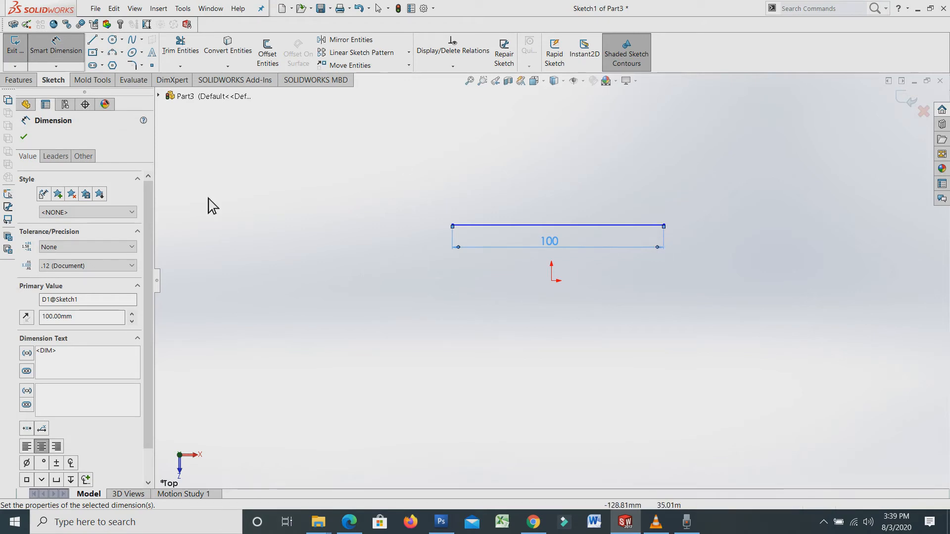
pyautogui.click(24, 137)
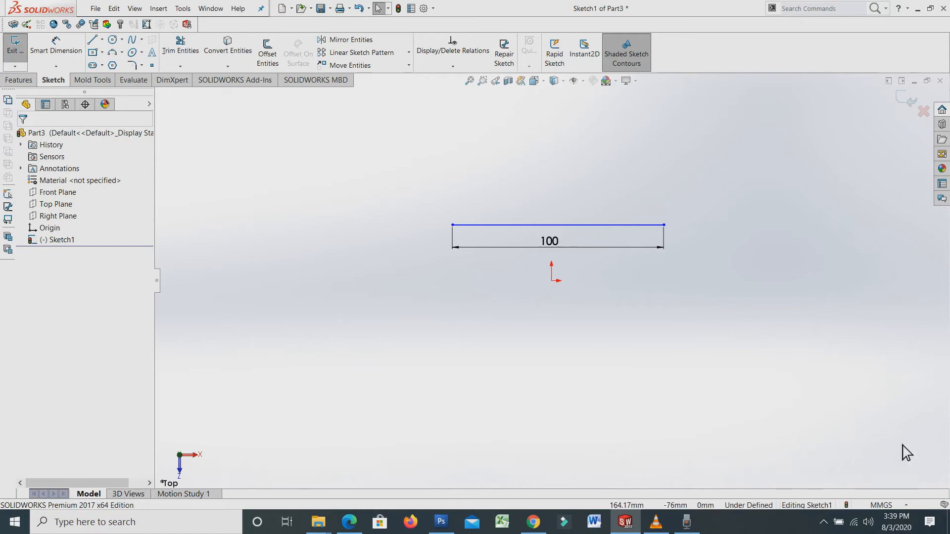
pyautogui.click(907, 504)
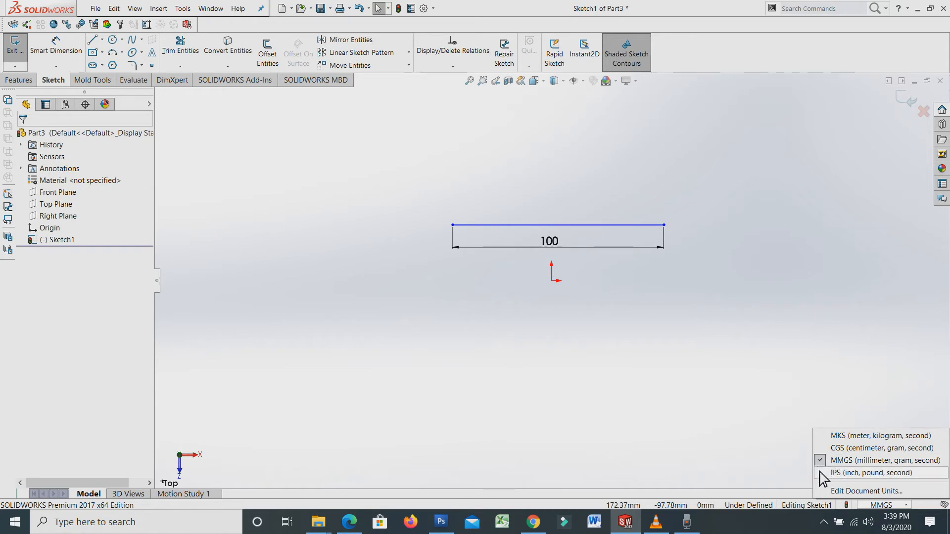
pyautogui.click(761, 258)
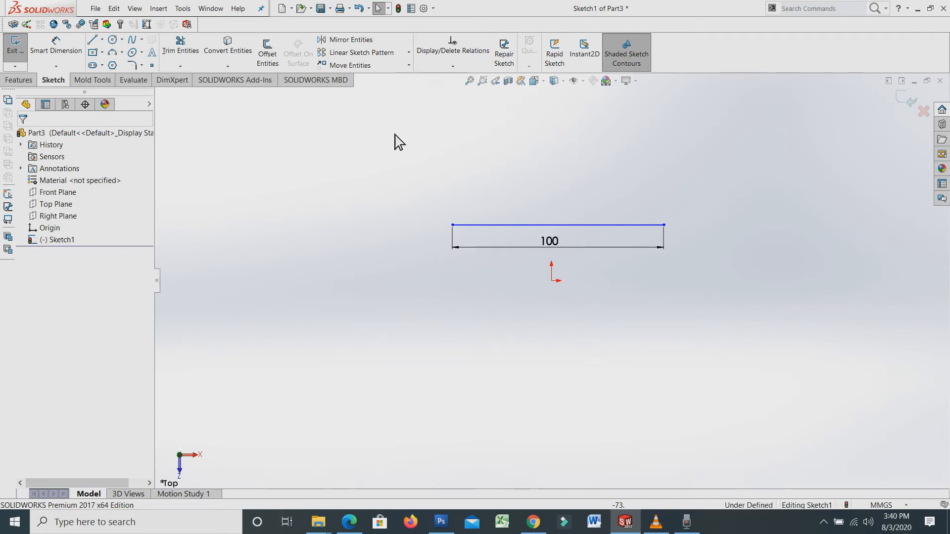
# Change the horizontal line's length dimension to 50 mm
pyautogui.click(56, 44)
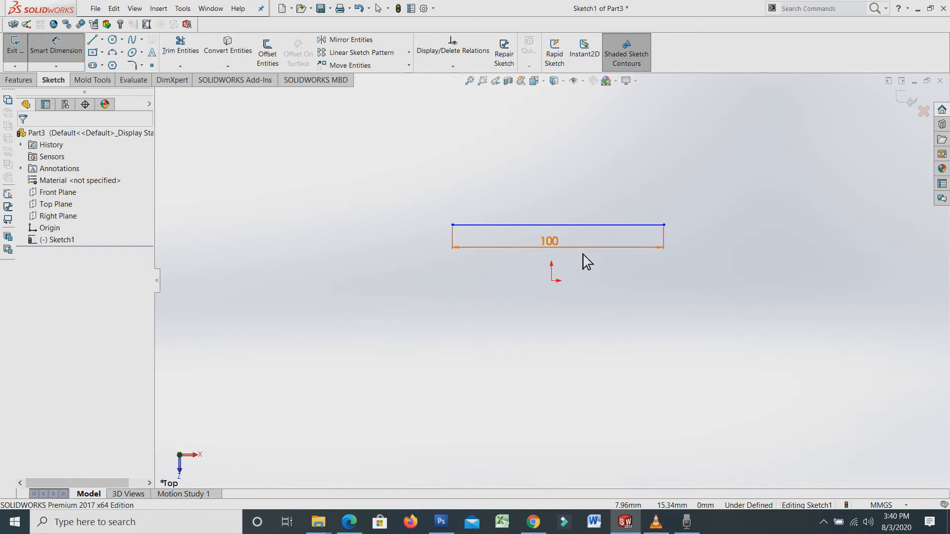
pyautogui.doubleClick(551, 242)
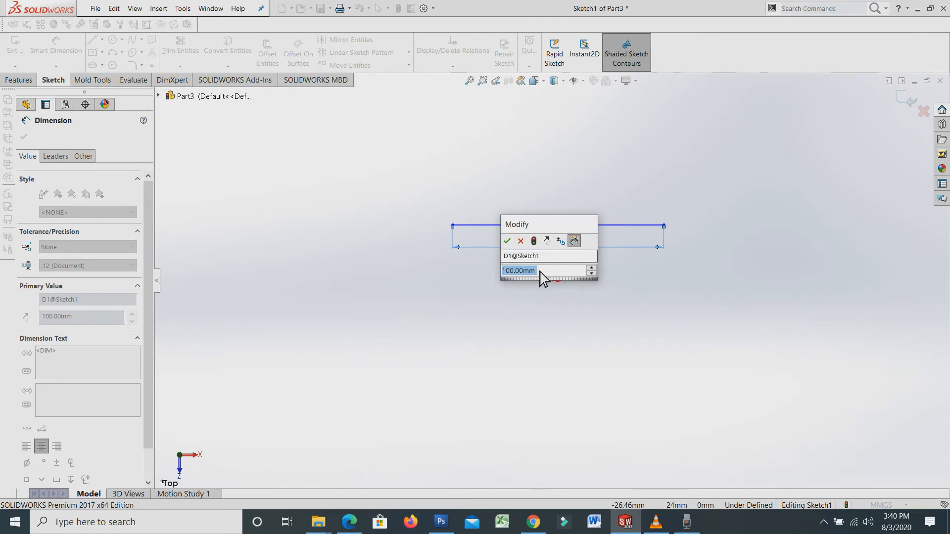
pyautogui.write('50')
pyautogui.press('Return')
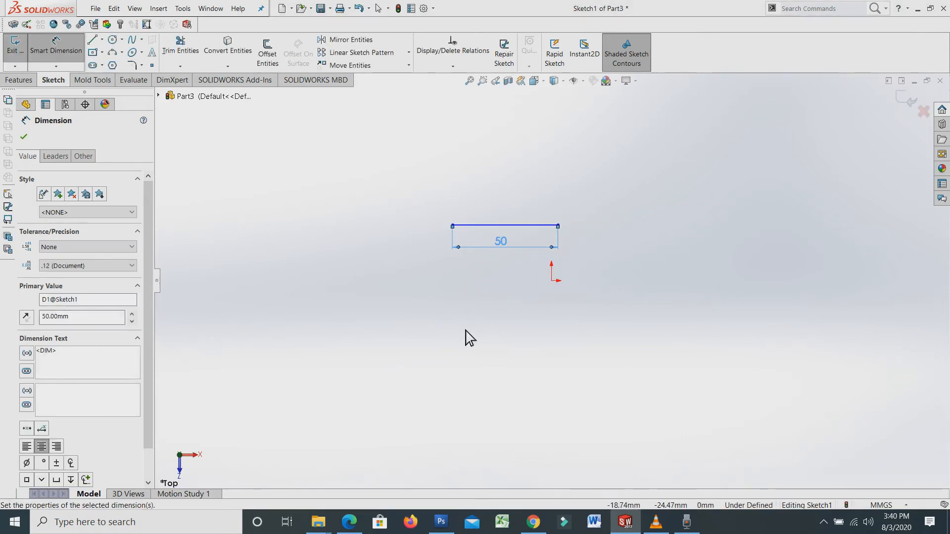
pyautogui.click(24, 137)
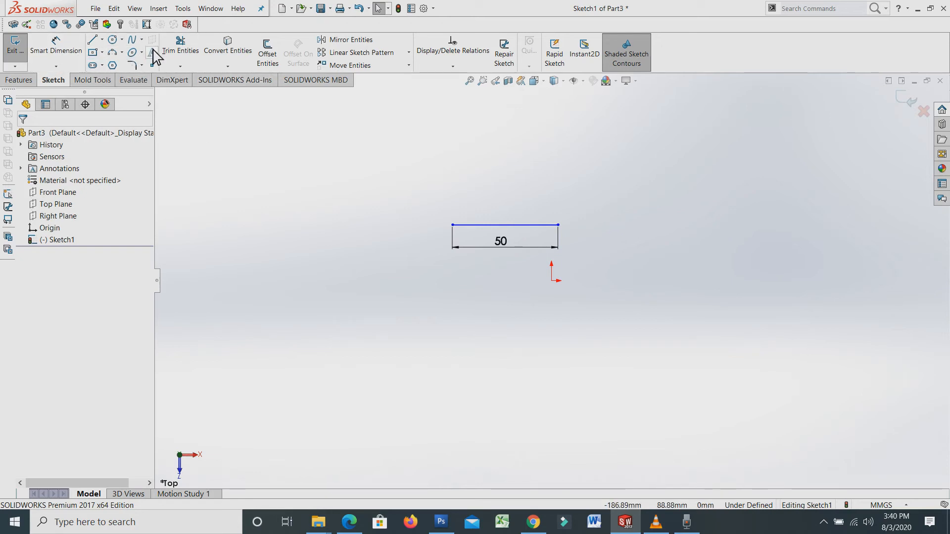
# Sketch three connected lines above the 50 mm line to close a rectangle about 43 mm high
pyautogui.click(91, 40)
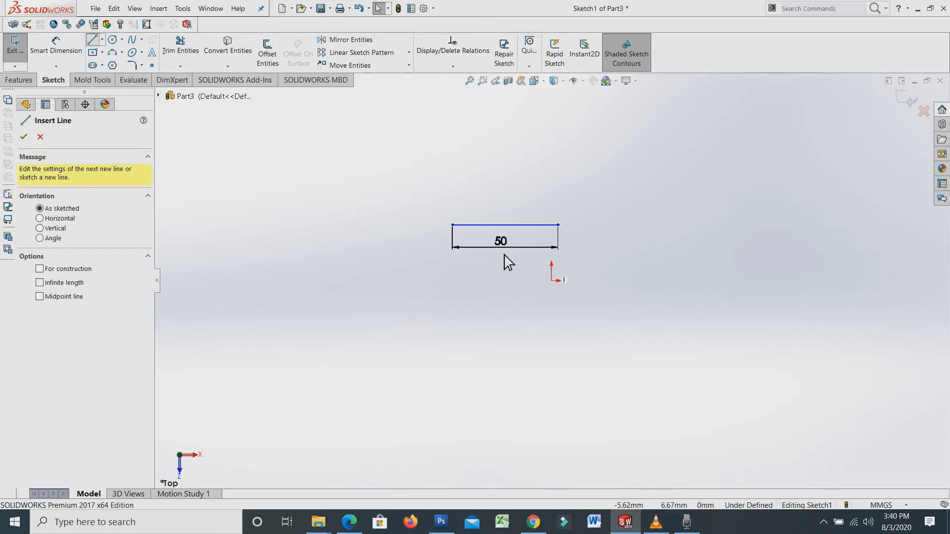
pyautogui.click(453, 225)
pyautogui.click(453, 133)
pyautogui.click(558, 134)
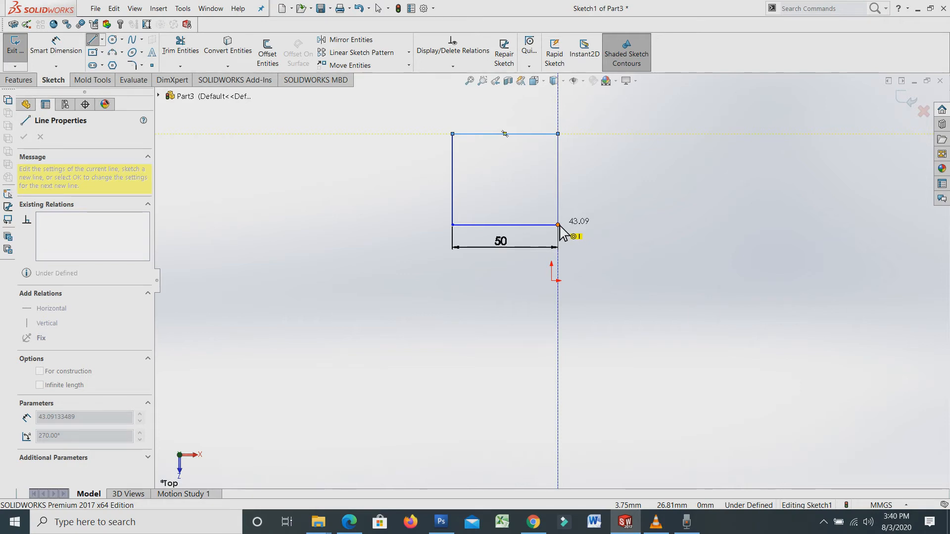
pyautogui.click(558, 225)
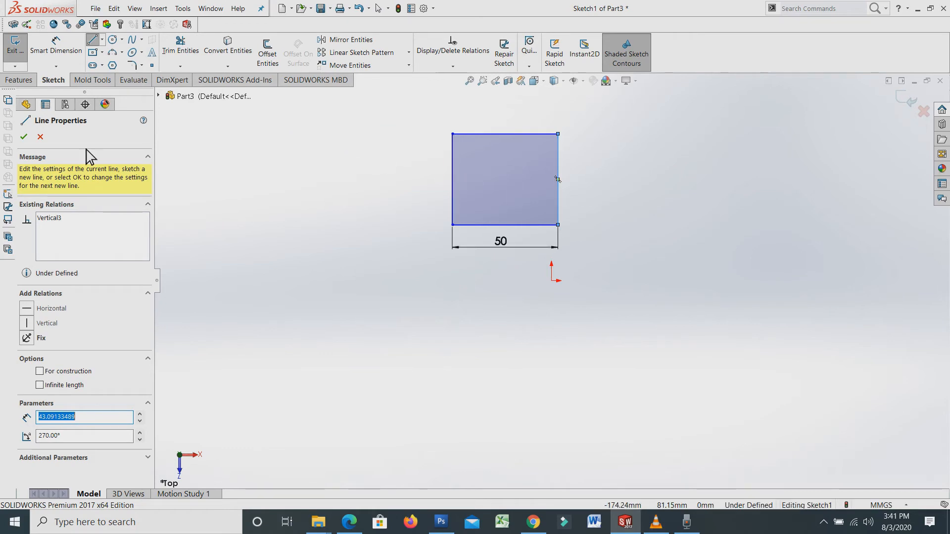
pyautogui.click(24, 137)
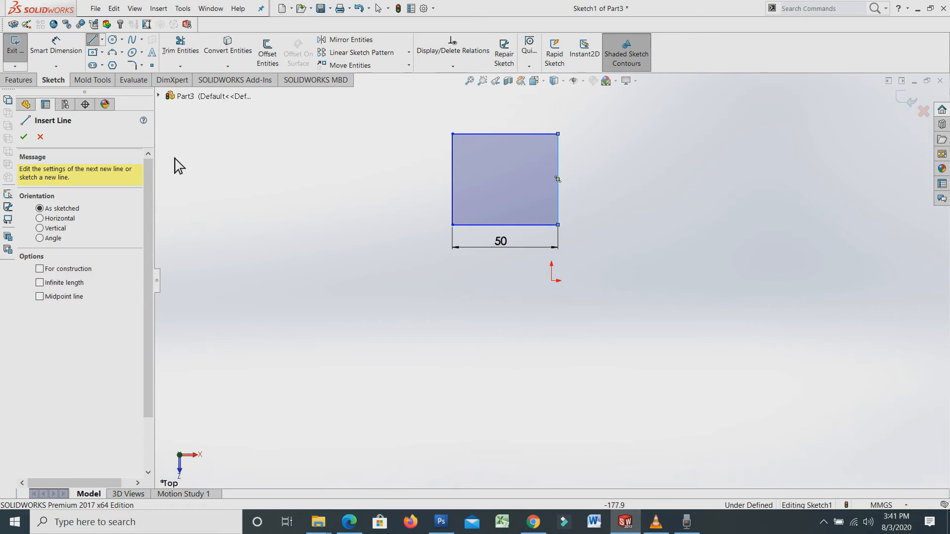
# Dimension the rectangle's left vertical side and set its length to 50 mm
pyautogui.click(56, 45)
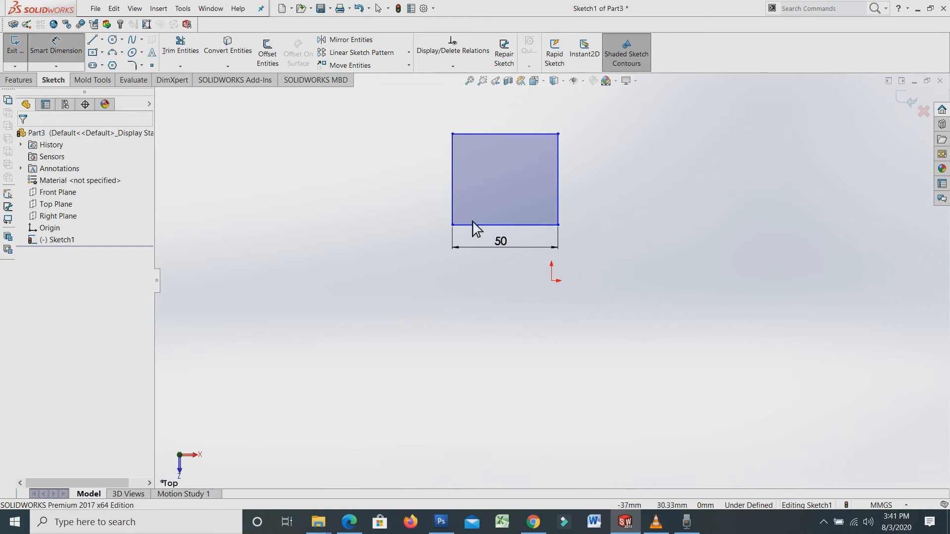
pyautogui.click(452, 169)
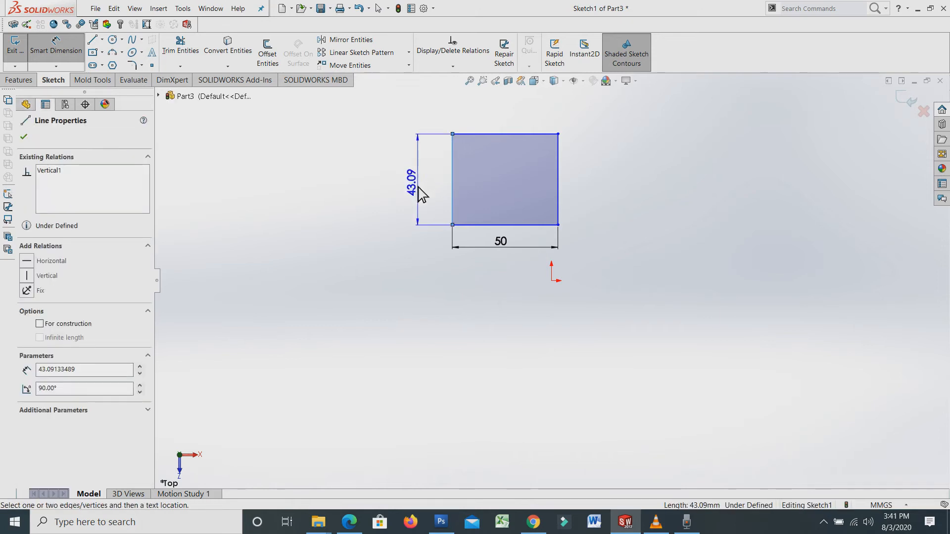
pyautogui.click(419, 186)
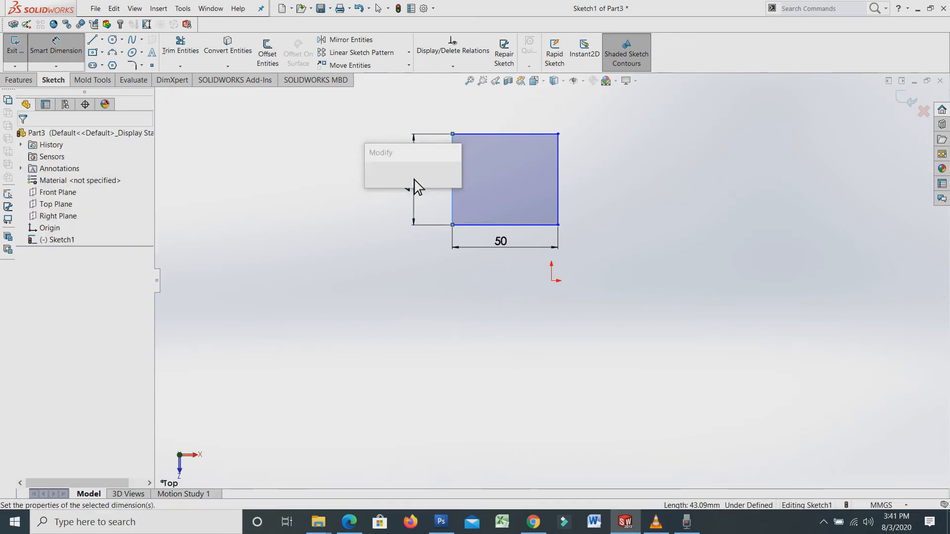
pyautogui.write('50')
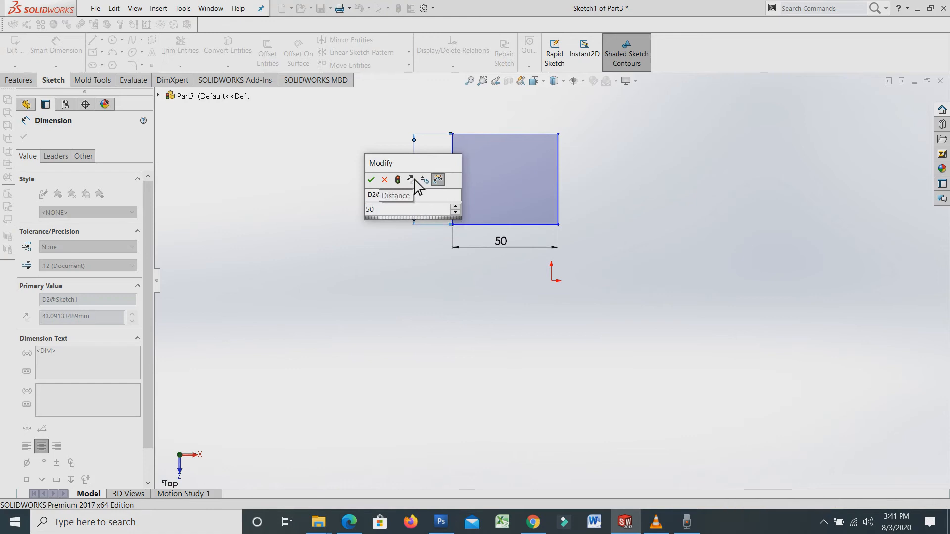
pyautogui.press('Return')
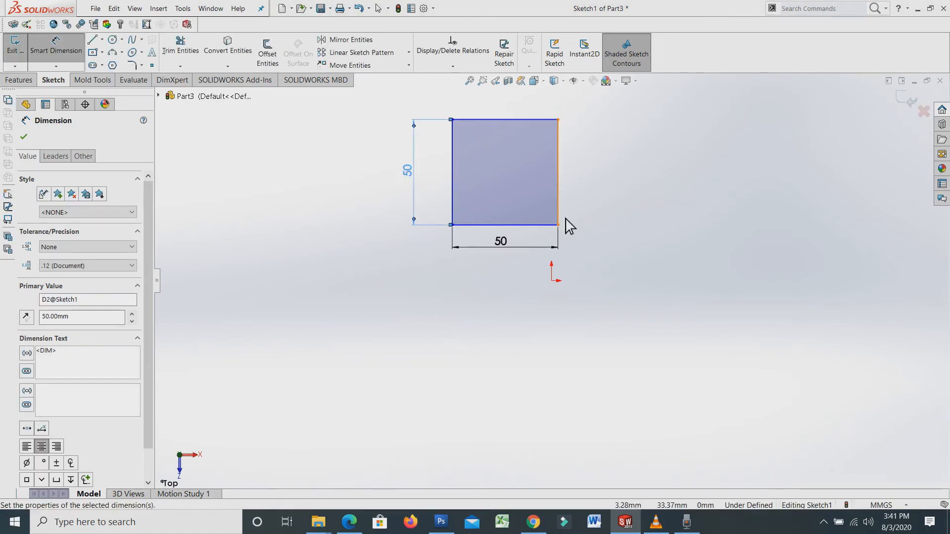
pyautogui.scroll(3, 569, 224)
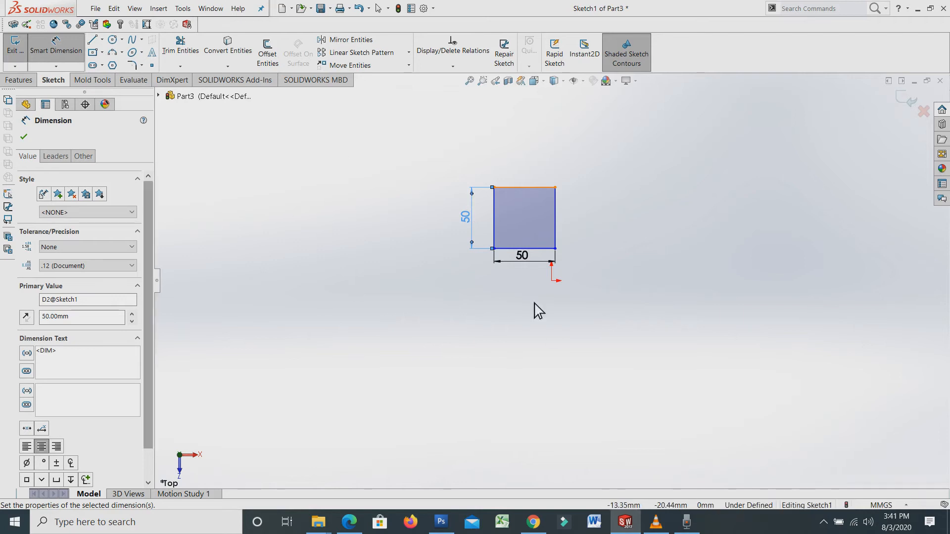
pyautogui.click(23, 138)
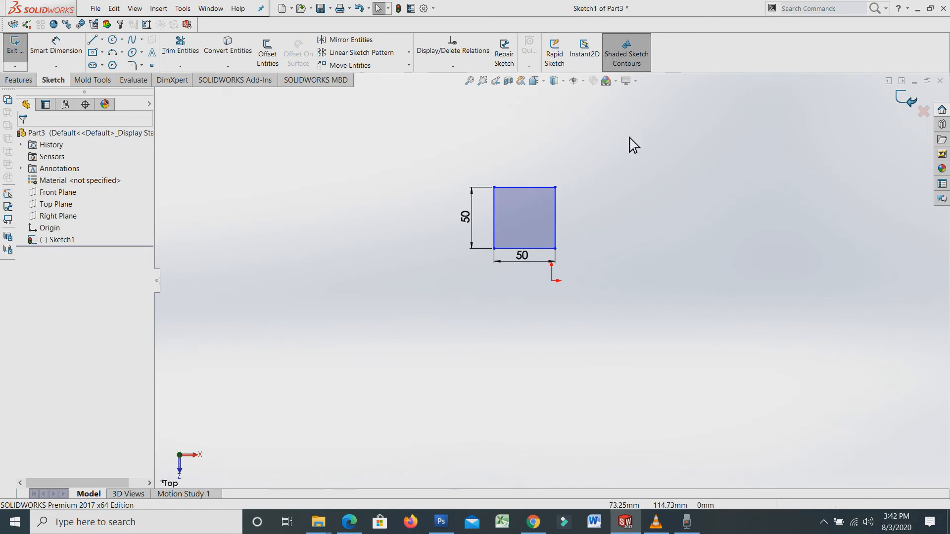
# Exit the sketch and select the upper line of the square
pyautogui.click(911, 103)
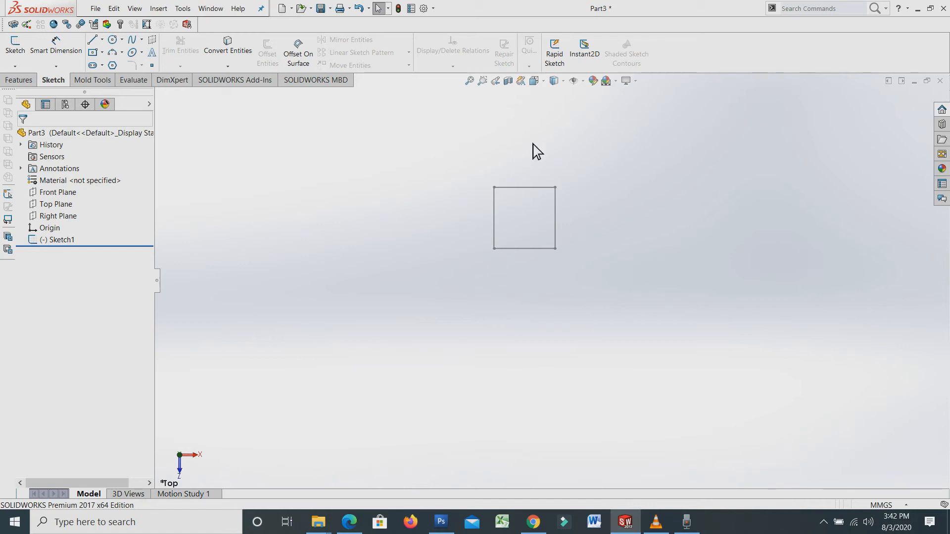
pyautogui.click(528, 188)
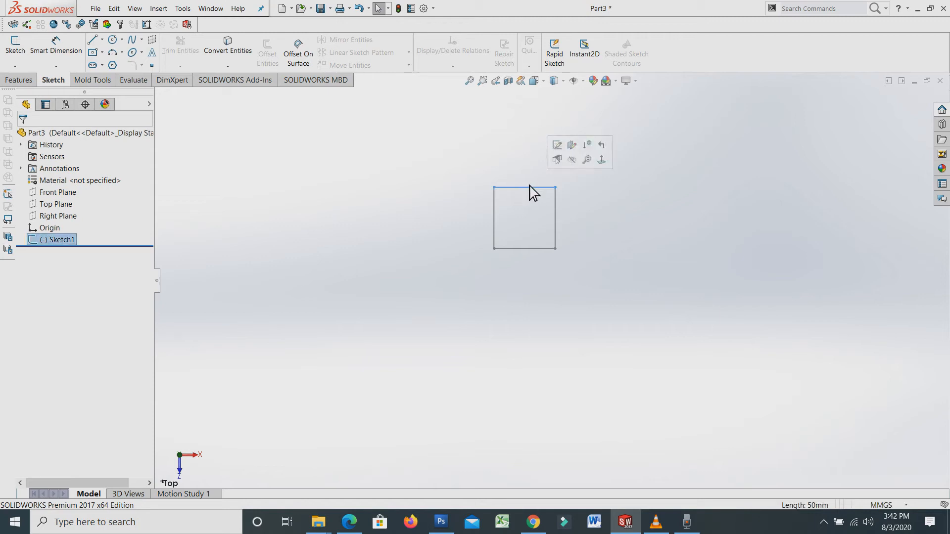
# Open the square's sketch for editing and exit it again
pyautogui.rightClick(529, 185)
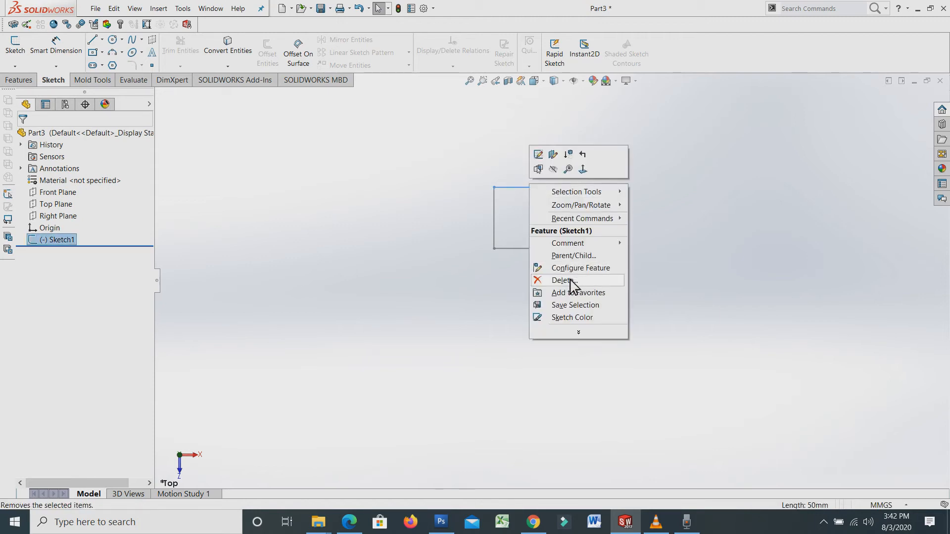
pyautogui.click(731, 186)
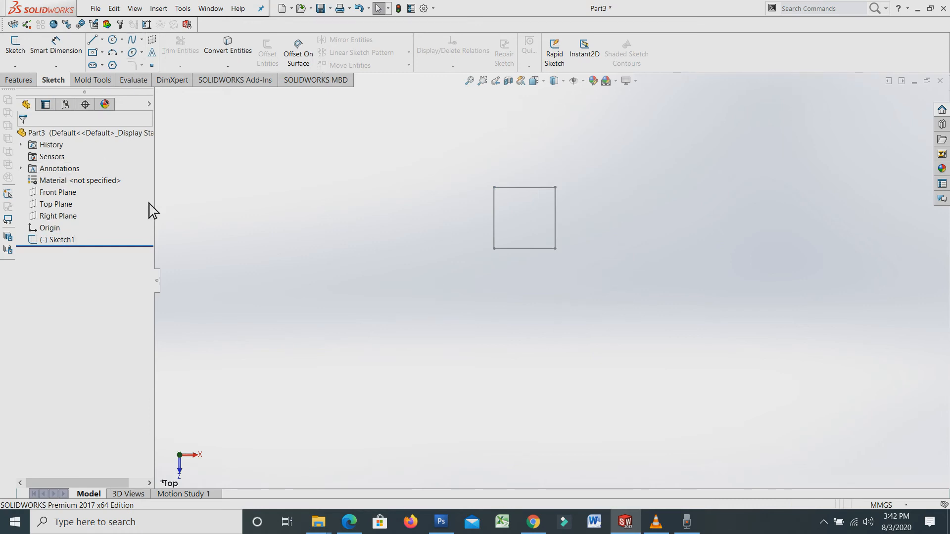
pyautogui.click(71, 241)
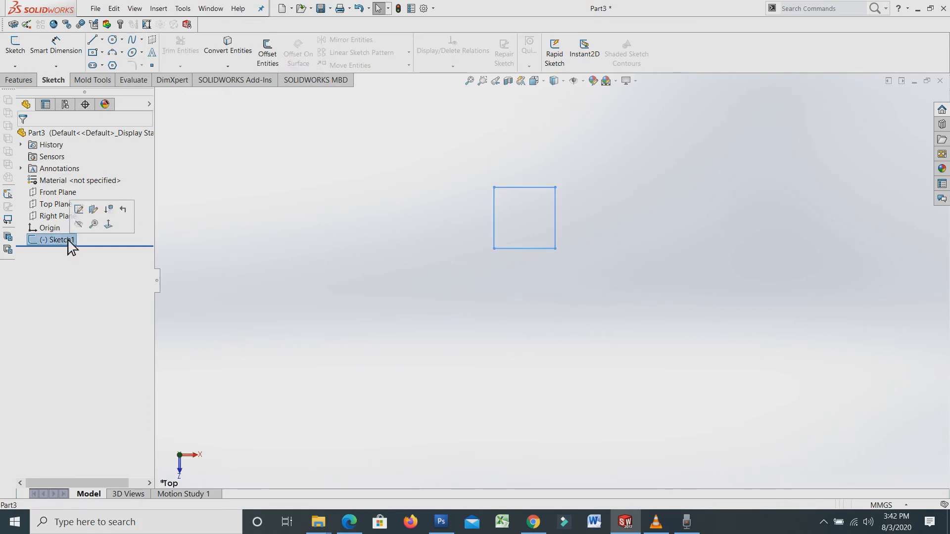
pyautogui.click(78, 209)
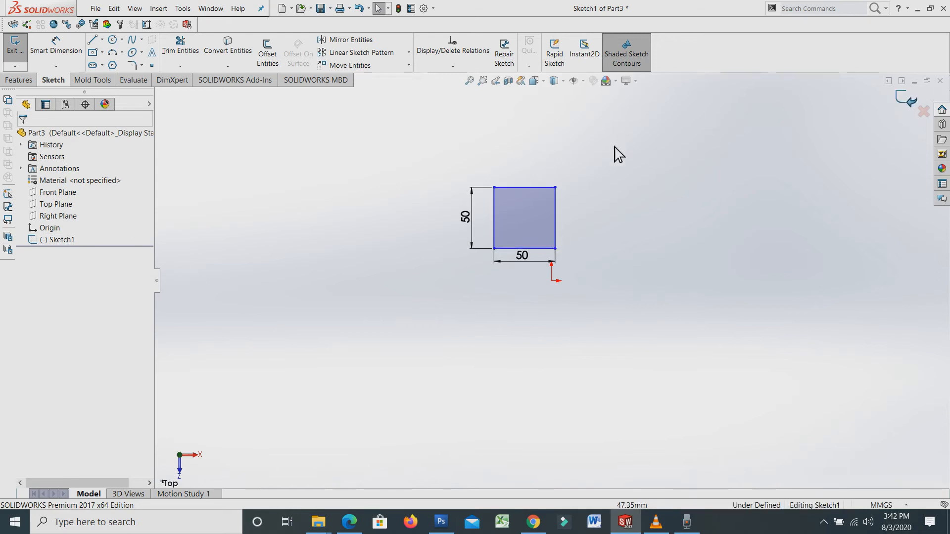
pyautogui.click(63, 241)
pyautogui.click(609, 217)
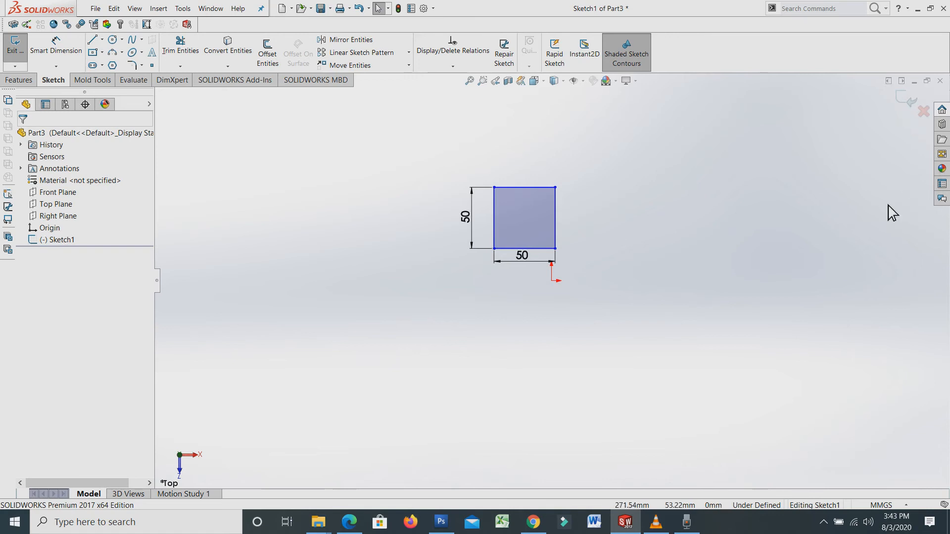
pyautogui.click(909, 106)
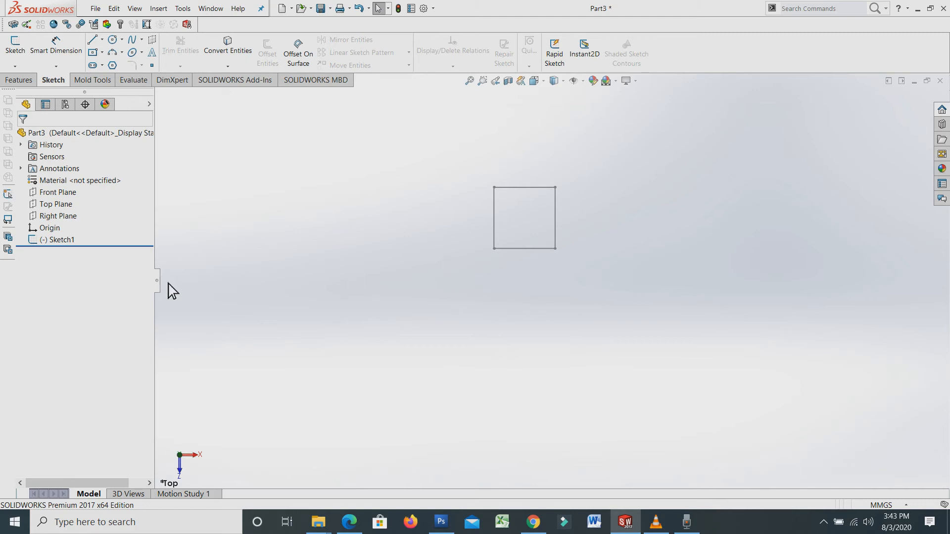
# Reopen the square's sketch for editing
pyautogui.click(69, 240)
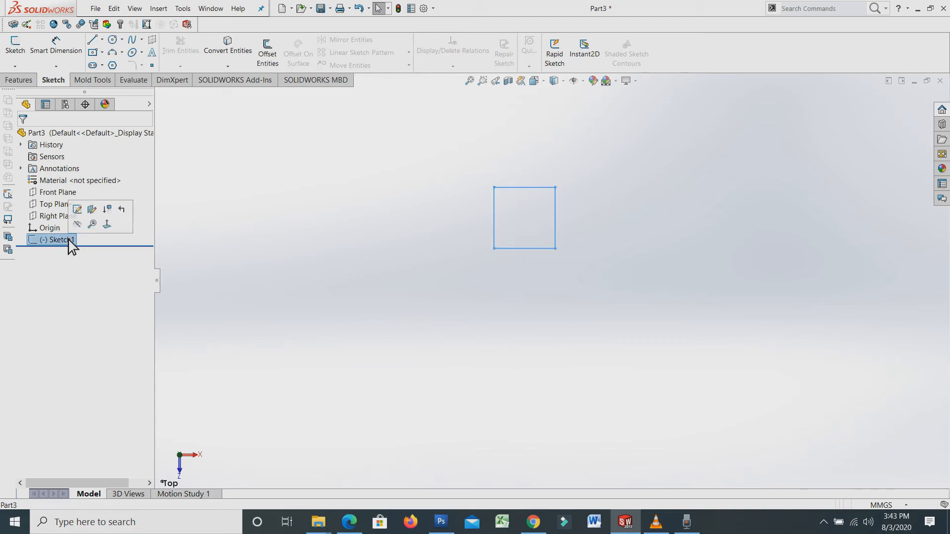
pyautogui.click(78, 217)
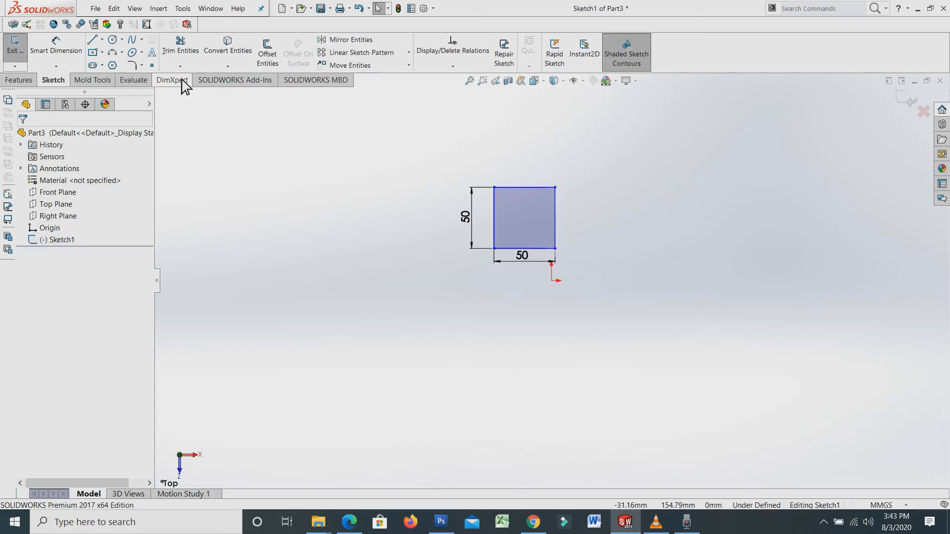
pyautogui.click(113, 40)
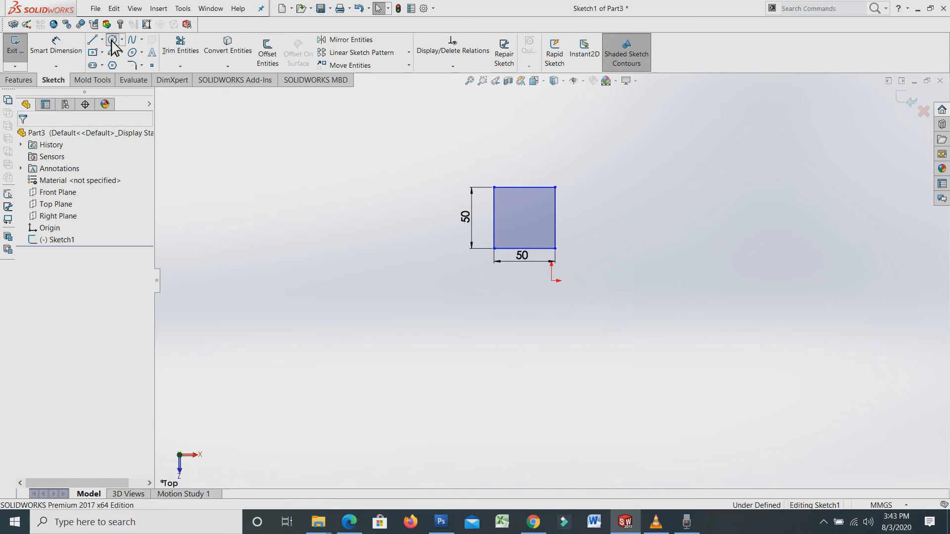
pyautogui.click(309, 223)
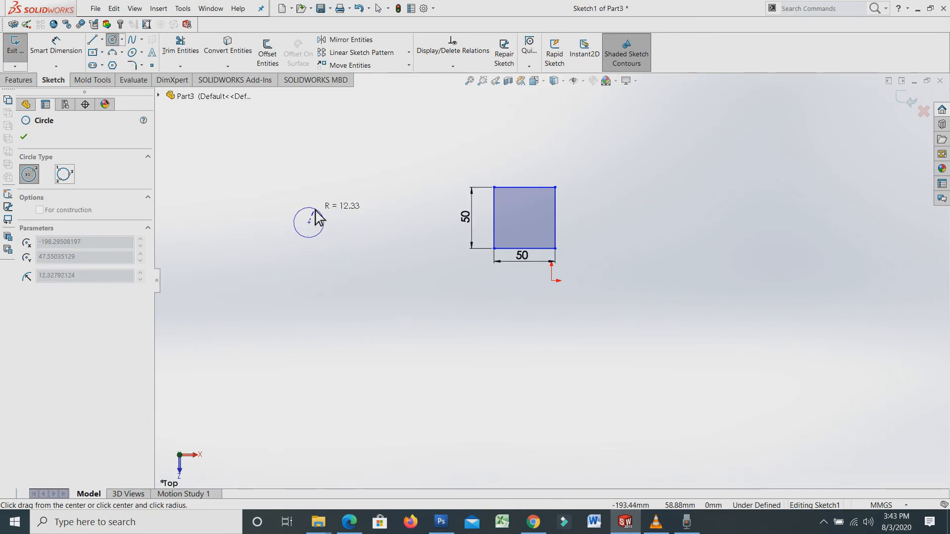
pyautogui.press('Escape')
# Draw a circle centred on the square's upper-right corner and set its radius to 10 mm
pyautogui.click(113, 40)
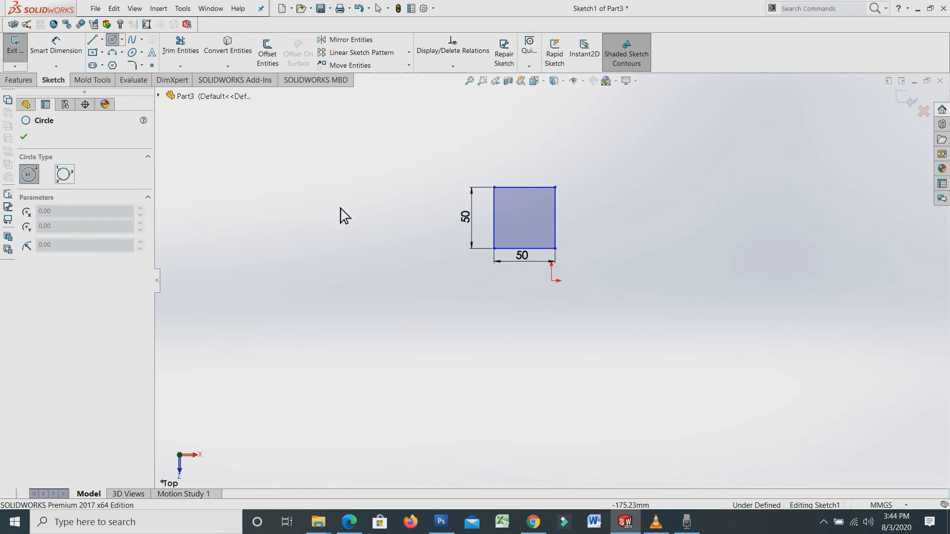
pyautogui.click(555, 188)
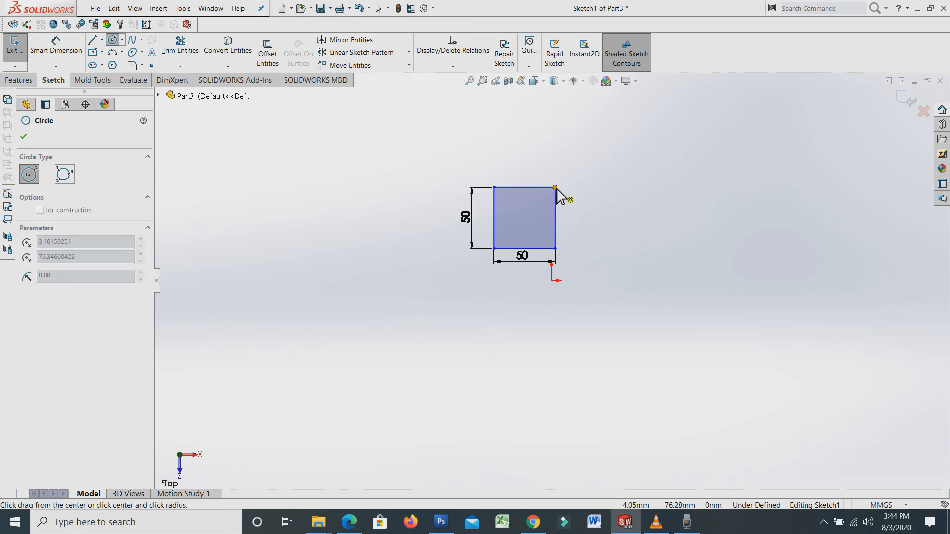
pyautogui.click(555, 156)
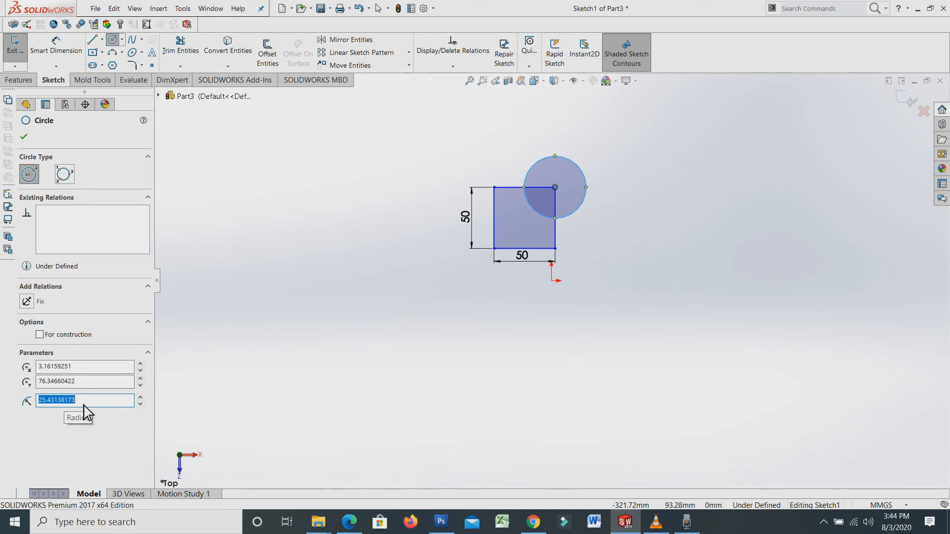
pyautogui.moveTo(85, 404); pyautogui.dragTo(59, 401)
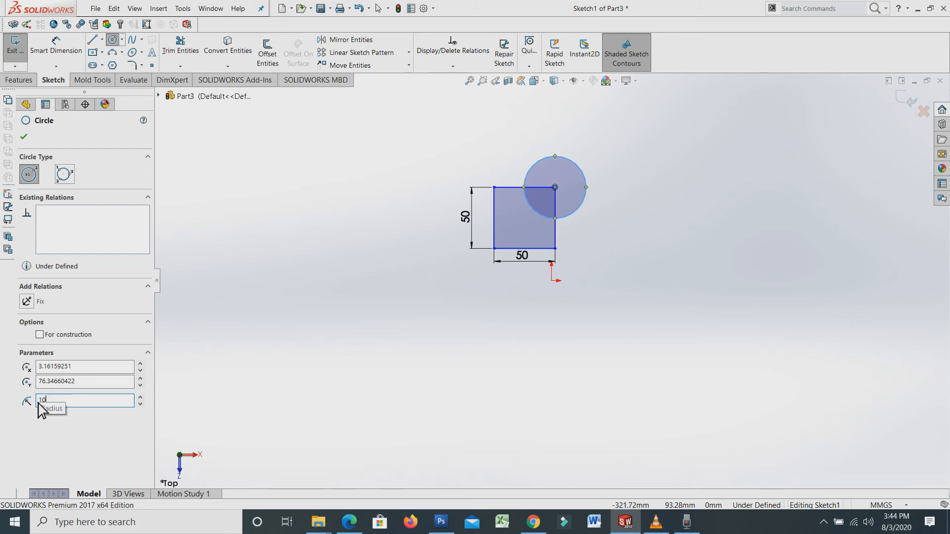
pyautogui.press('Return')
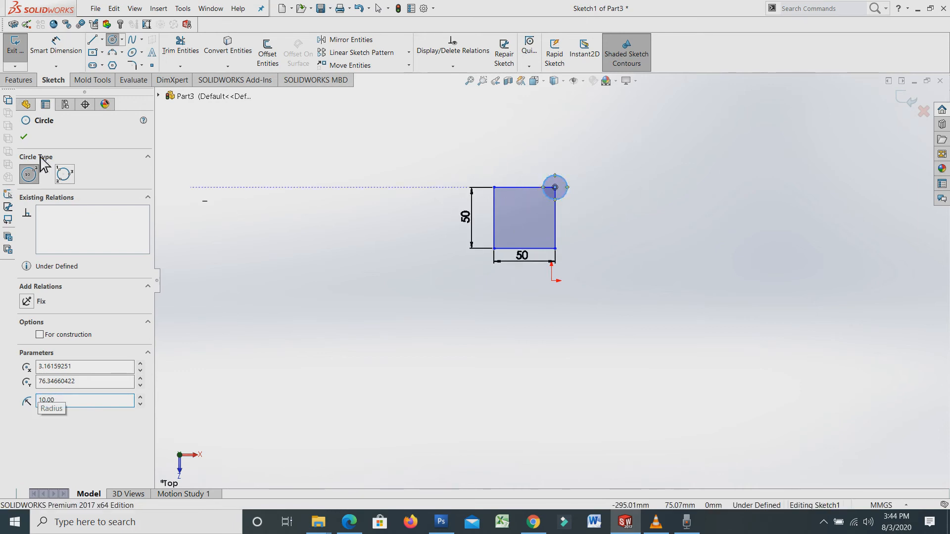
pyautogui.click(23, 138)
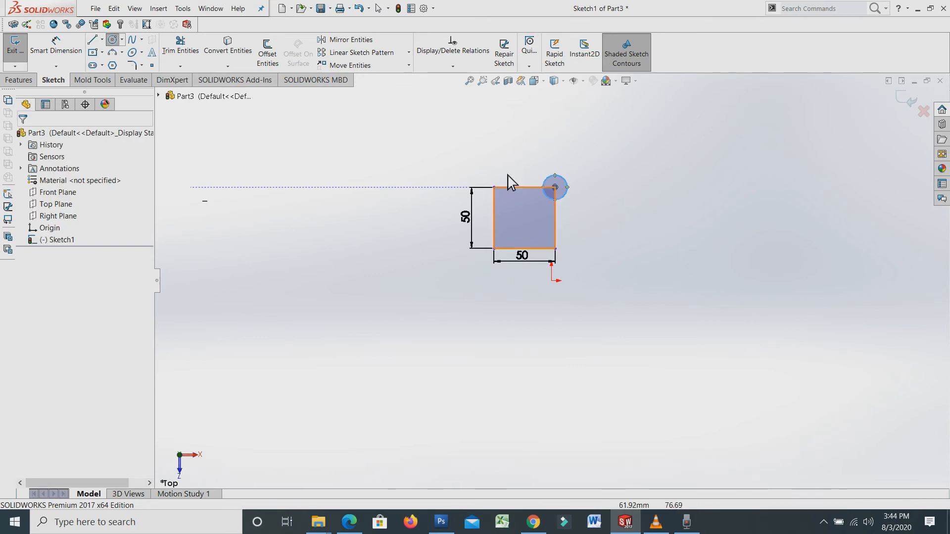
pyautogui.press('Escape')
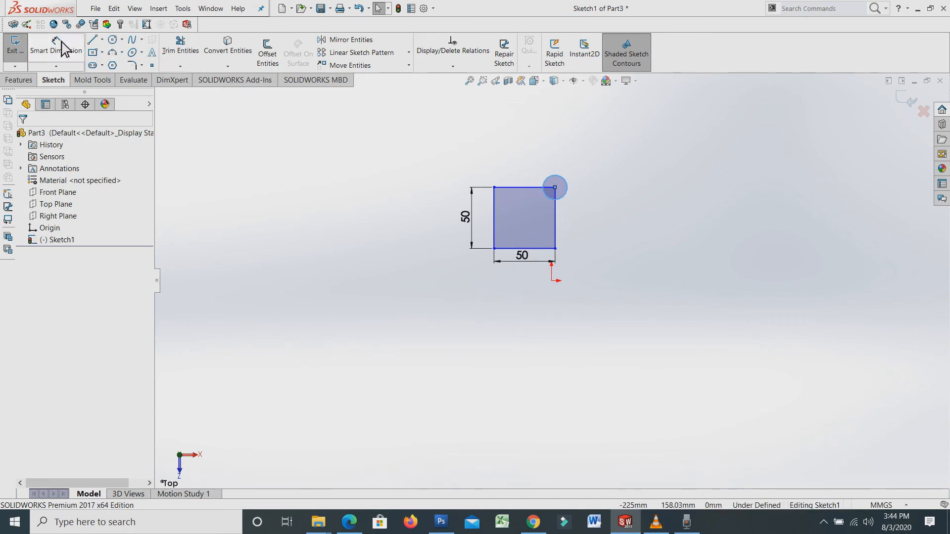
# Add a diameter dimension to the corner circle with Smart Dimension and set it to 40 mm
pyautogui.click(56, 66)
pyautogui.click(72, 78)
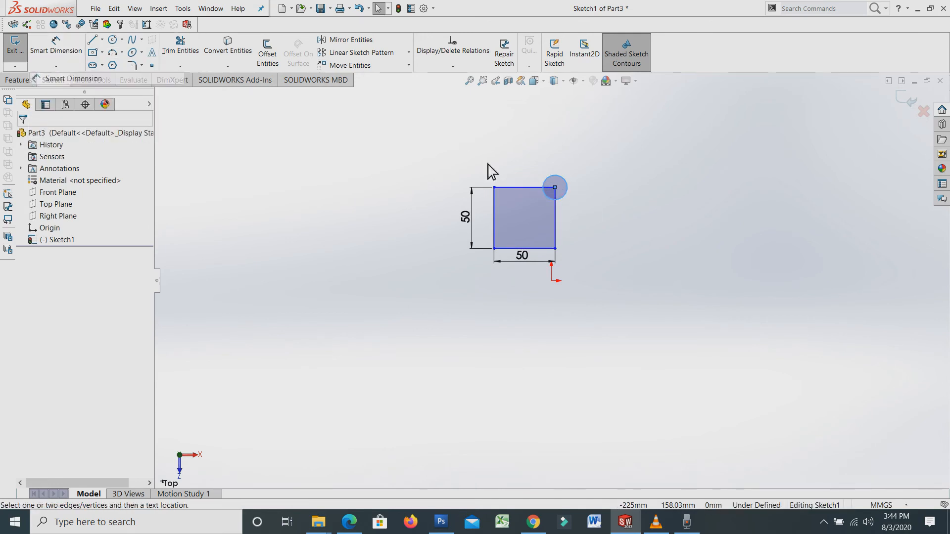
pyautogui.click(566, 191)
pyautogui.press('Escape')
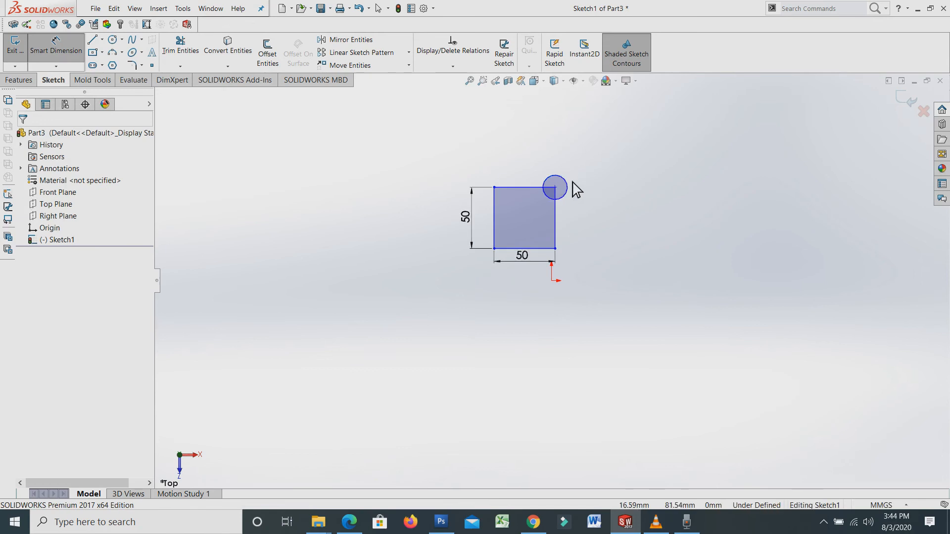
pyautogui.scroll(3, 574, 200)
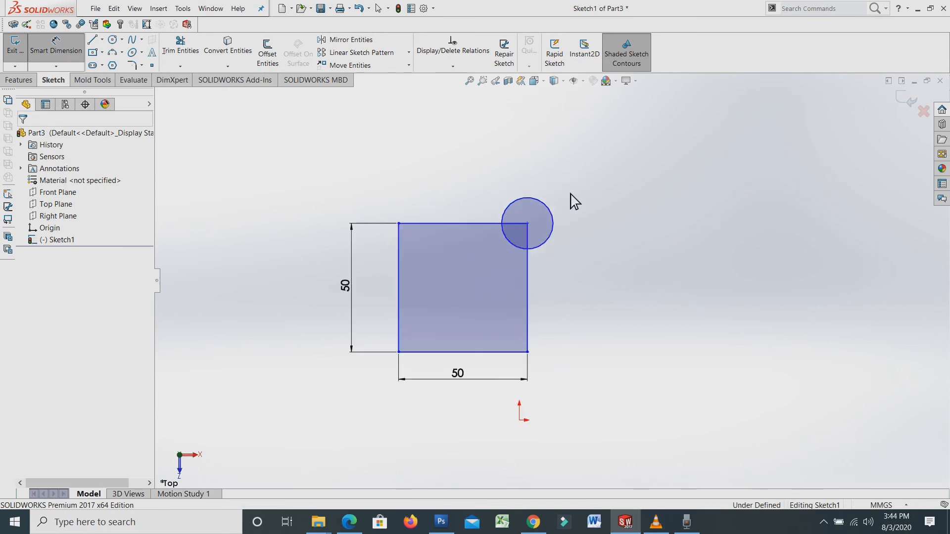
pyautogui.click(553, 229)
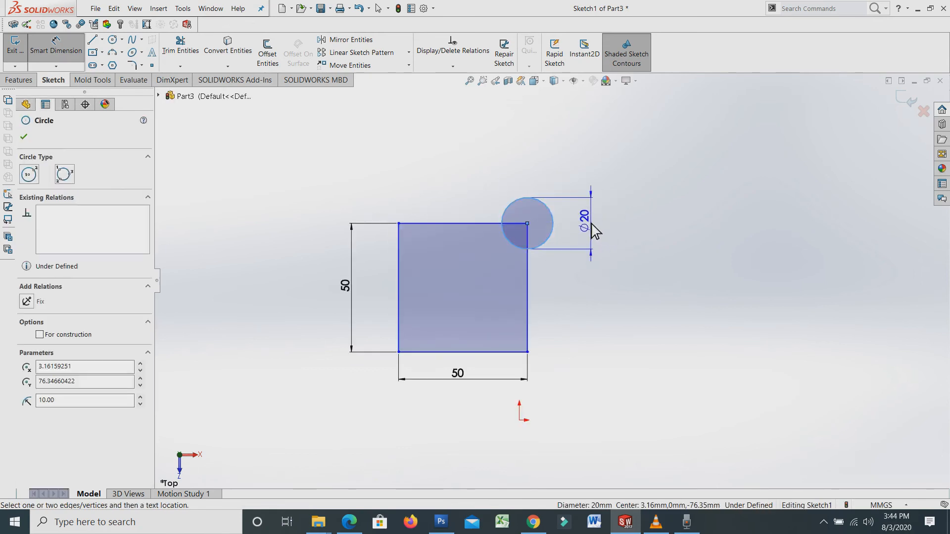
pyautogui.click(596, 230)
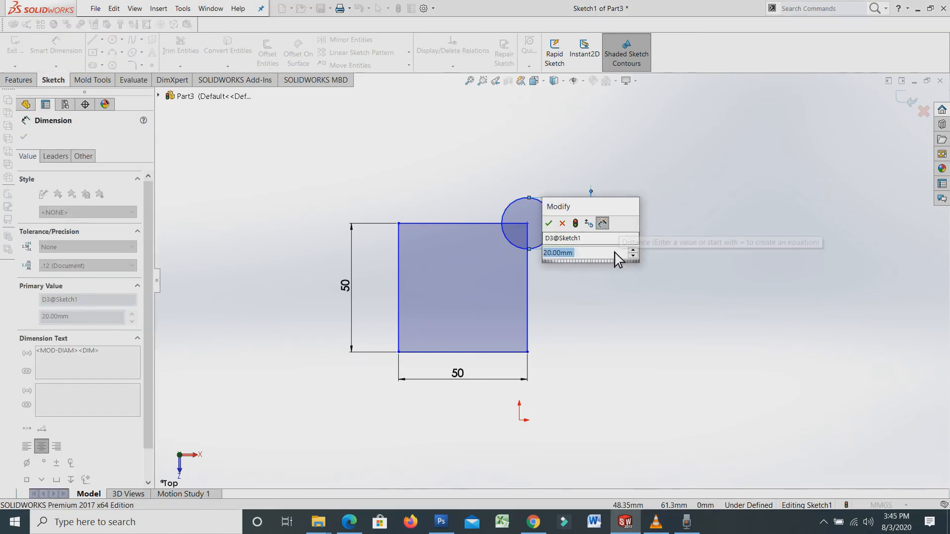
pyautogui.write('40')
pyautogui.press('Return')
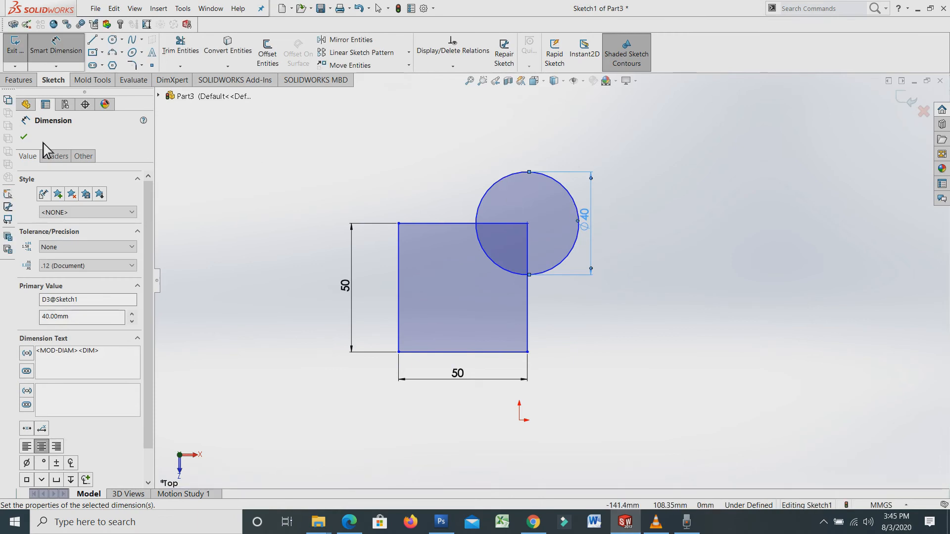
pyautogui.click(24, 139)
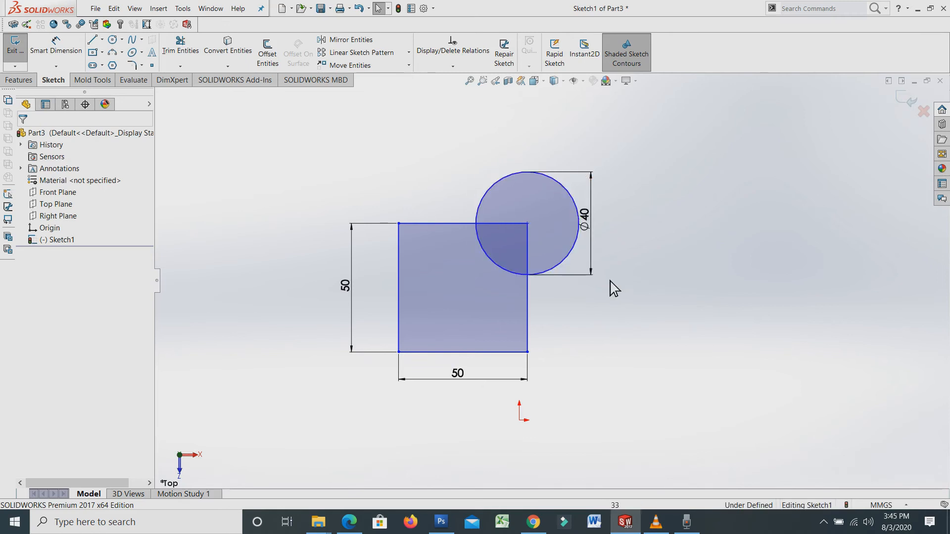
# Examine the circle and its diameter dimension at the square's corner from close up and from farther away
pyautogui.scroll(3, 618, 292)
pyautogui.scroll(-2, 564, 294)
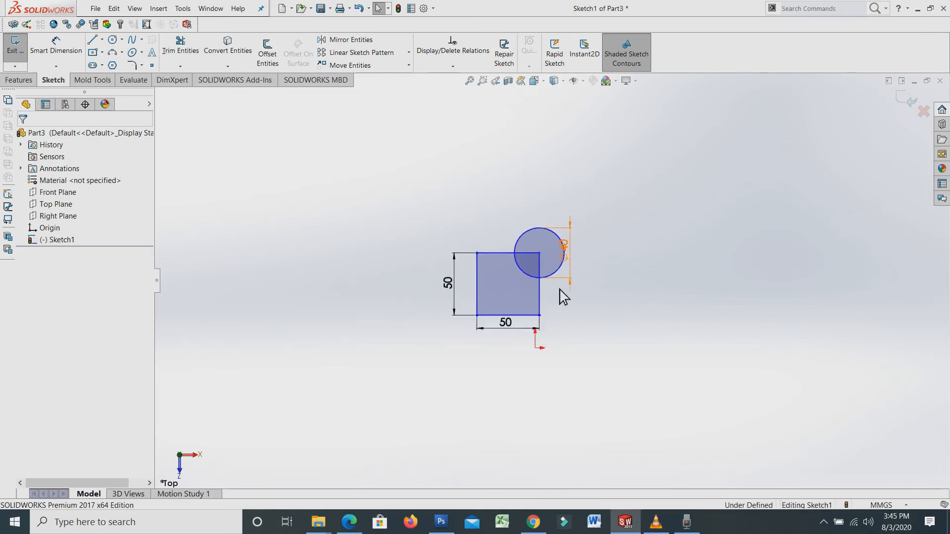
pyautogui.scroll(-2, 574, 297)
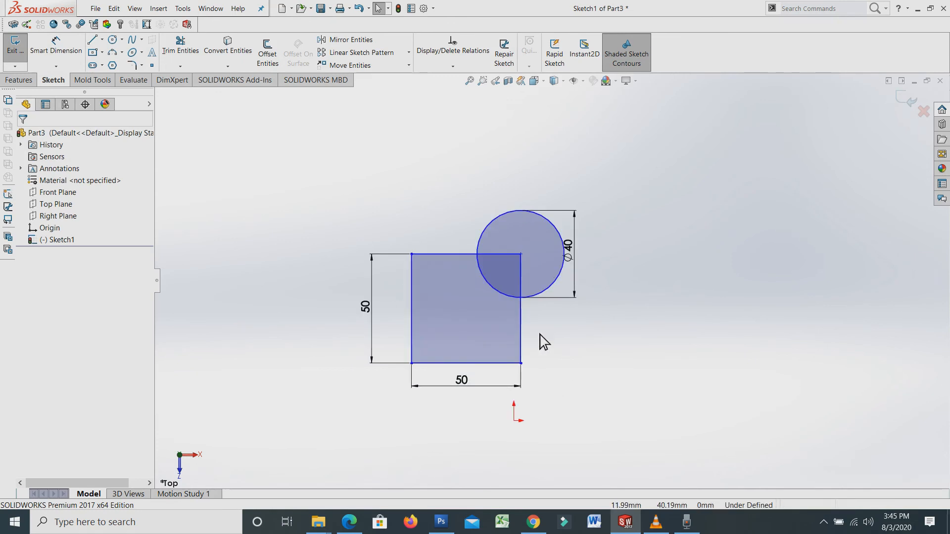
pyautogui.scroll(-2, 527, 331)
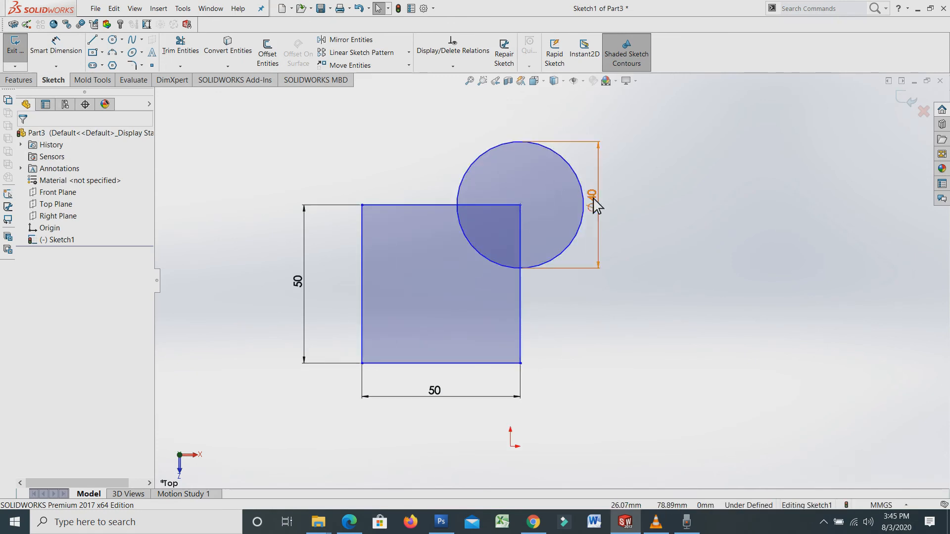
pyautogui.scroll(-3, 589, 182)
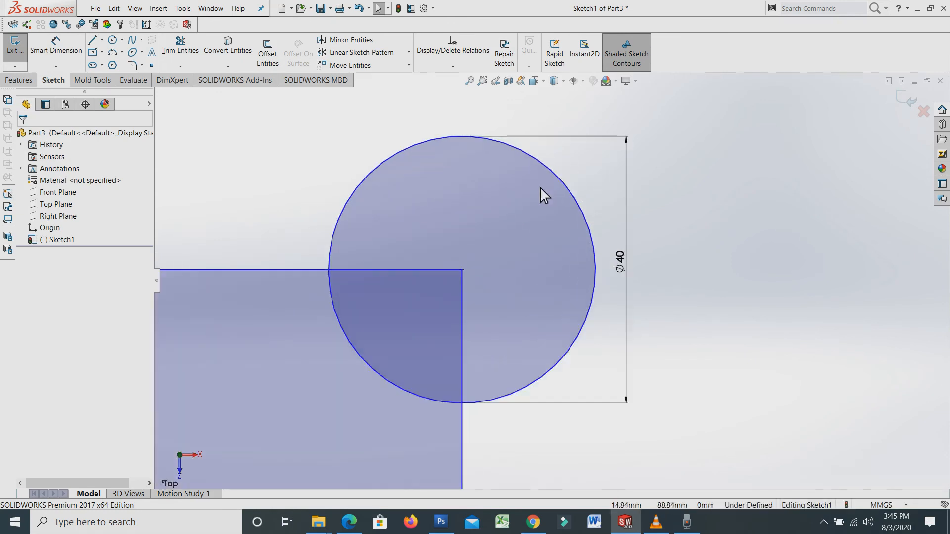
pyautogui.scroll(2, 540, 277)
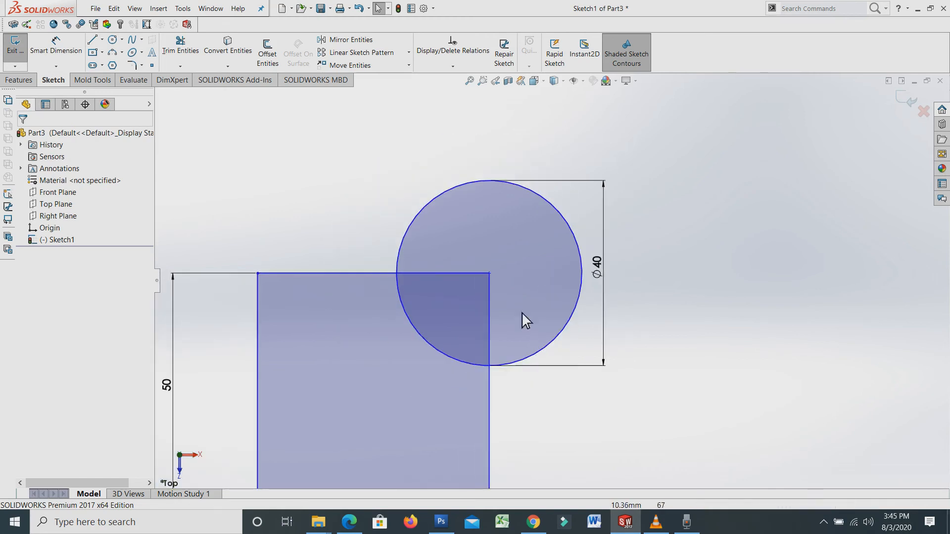
pyautogui.scroll(-1, 514, 282)
pyautogui.scroll(-4, 515, 276)
pyautogui.scroll(4, 533, 270)
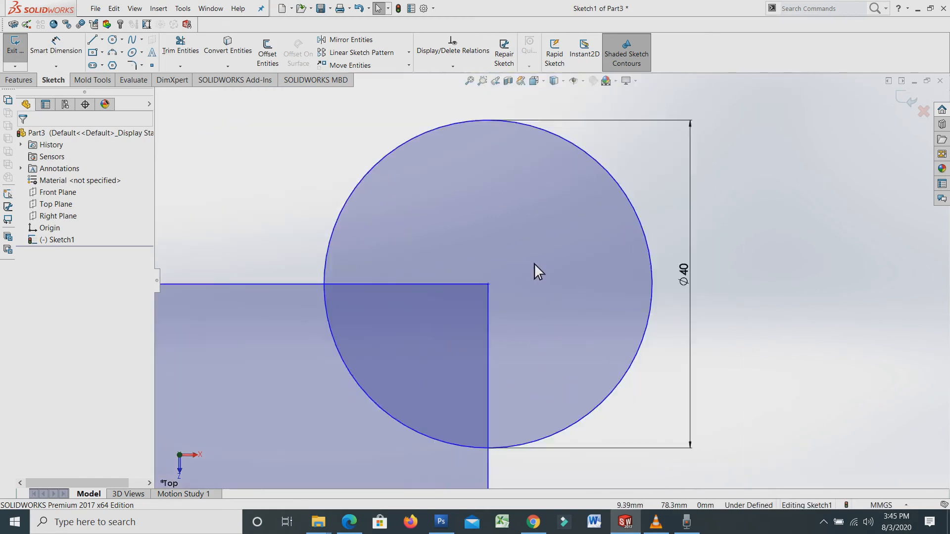
pyautogui.scroll(5, 539, 275)
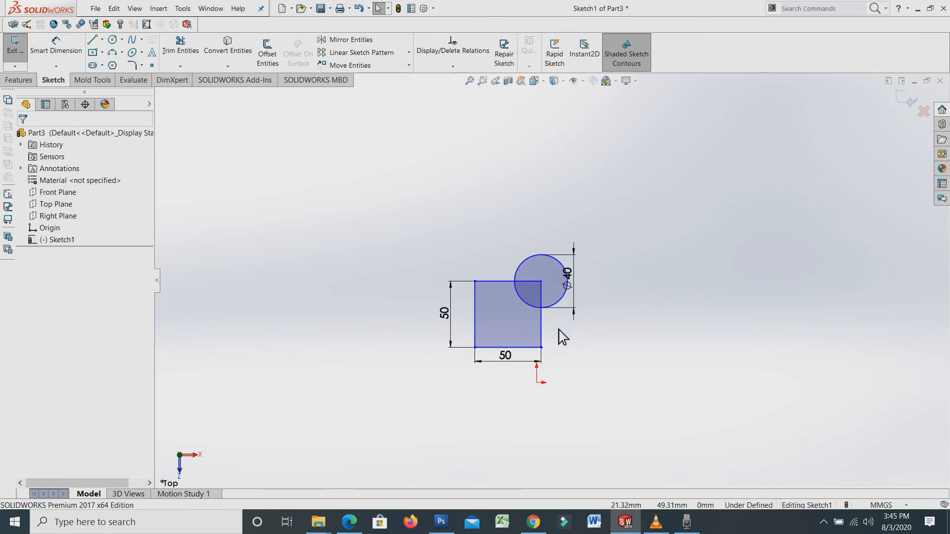
pyautogui.scroll(-3, 546, 306)
pyautogui.scroll(2, 550, 313)
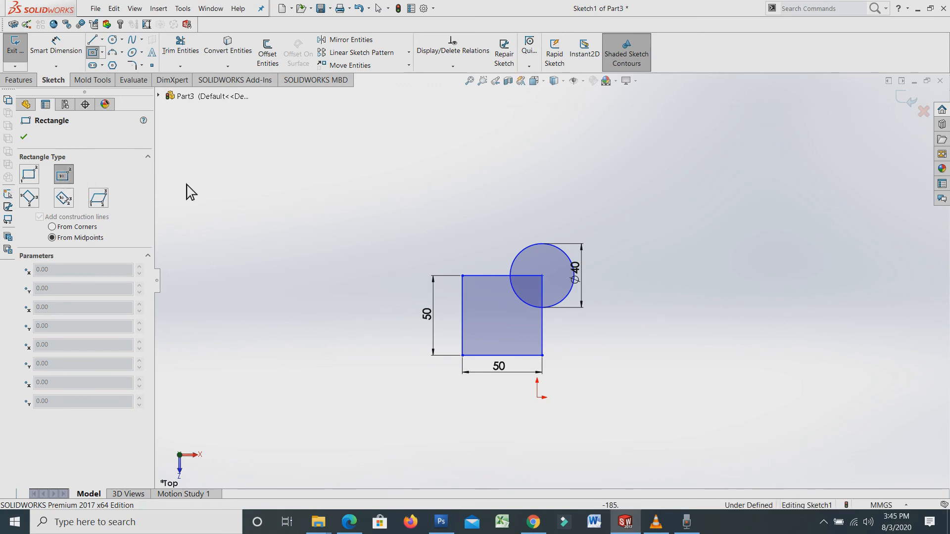
# Draw a center rectangle about 100 x 71 mm, with construction lines from midpoints, in the empty area above and left of the square
pyautogui.click(302, 187)
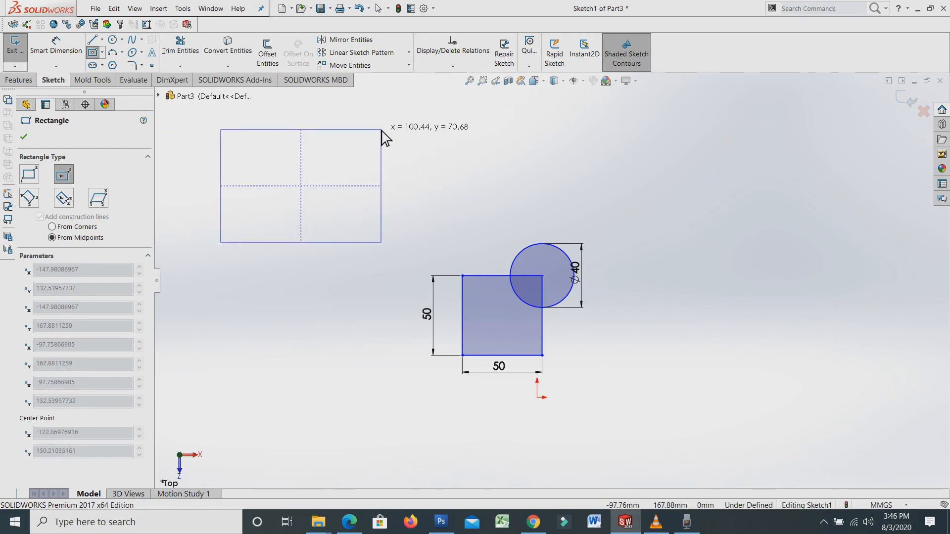
pyautogui.click(381, 130)
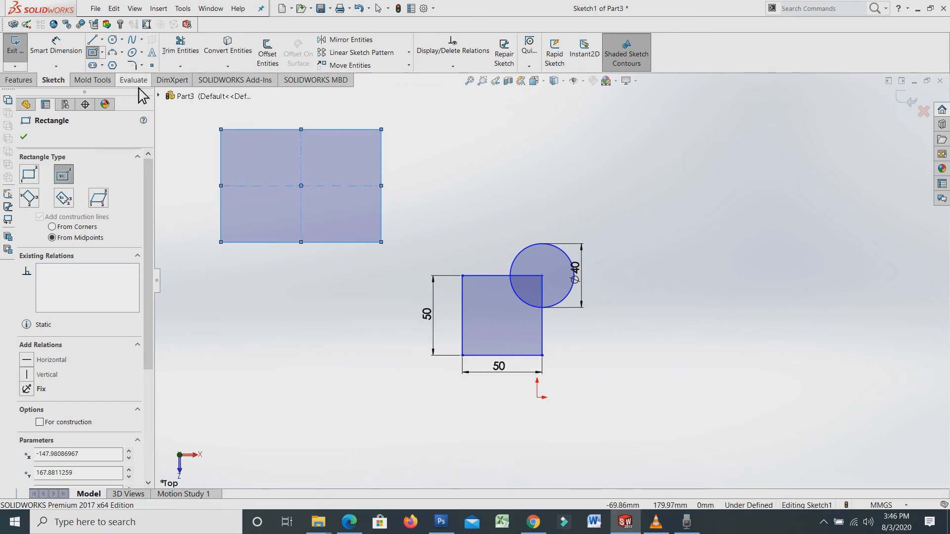
# Add a vertical dimension to the center rectangle's right edge with Smart Dimension and set it to 70 mm
pyautogui.click(52, 48)
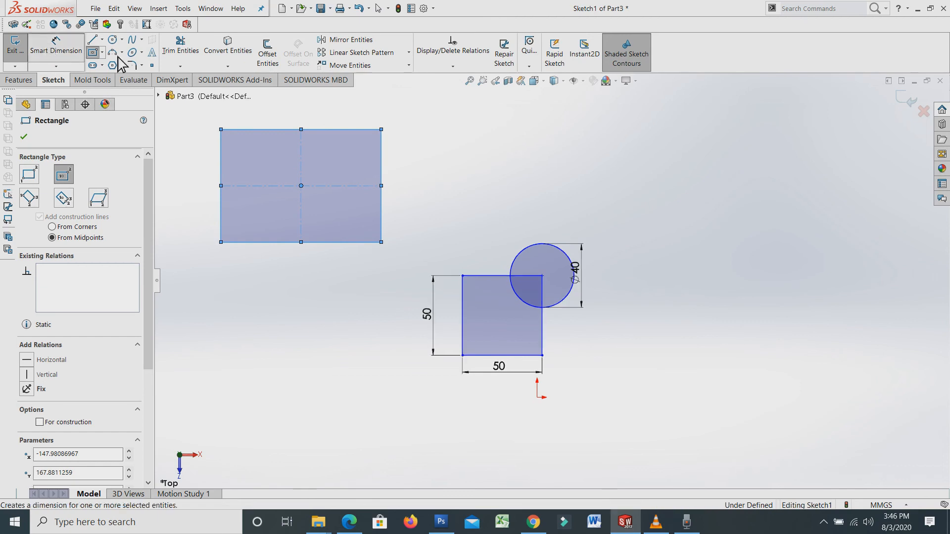
pyautogui.click(381, 167)
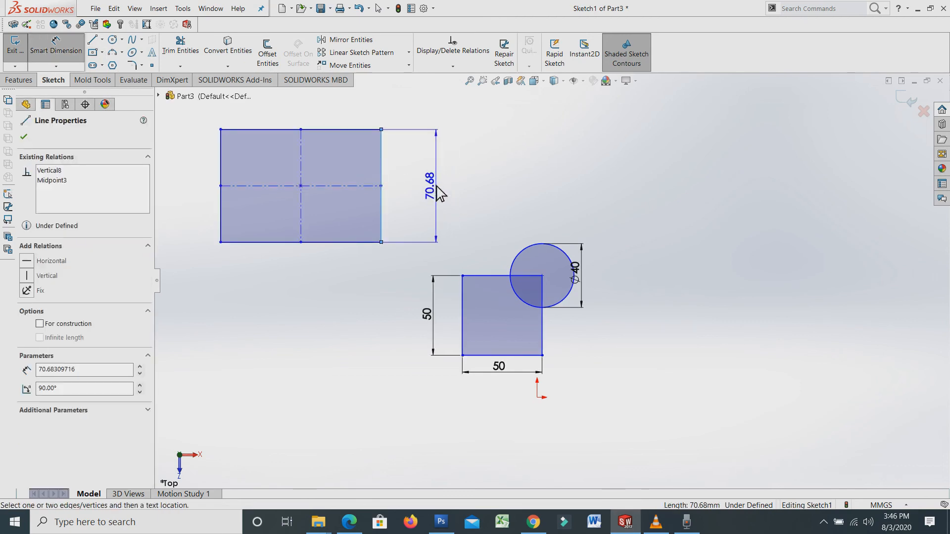
pyautogui.click(438, 190)
pyautogui.write('70')
pyautogui.press('Return')
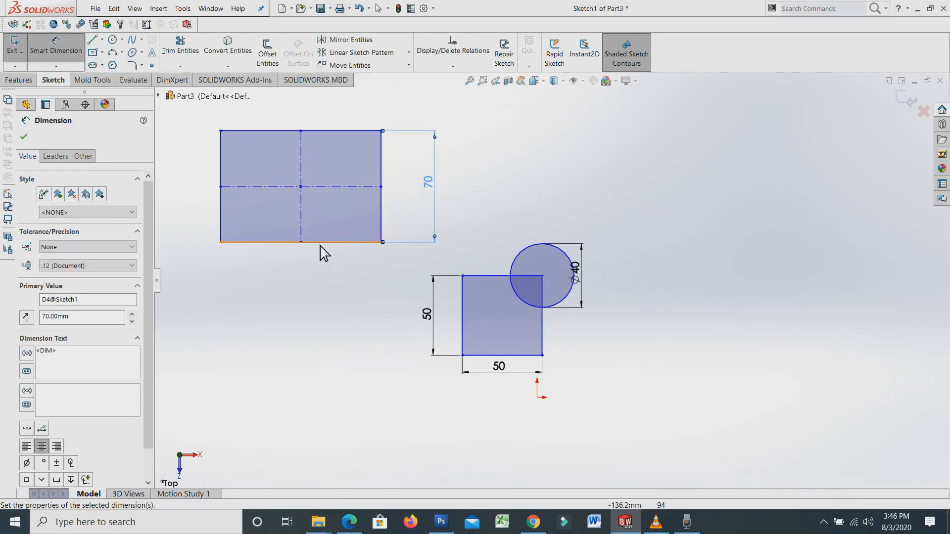
# Dimension the center rectangle's bottom edge, placing the dimension below it, and set its width to 100 mm
pyautogui.click(321, 242)
pyautogui.click(304, 314)
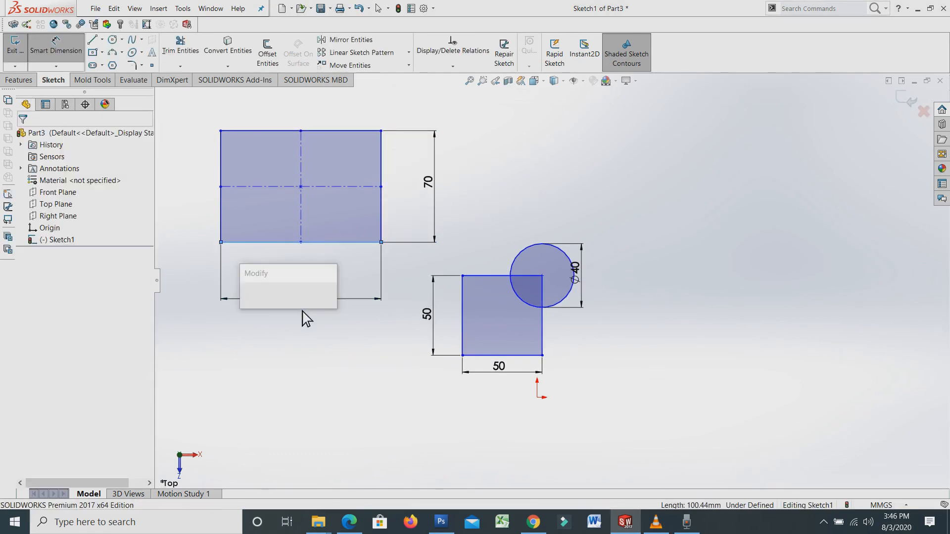
pyautogui.write('100')
pyautogui.press('Return')
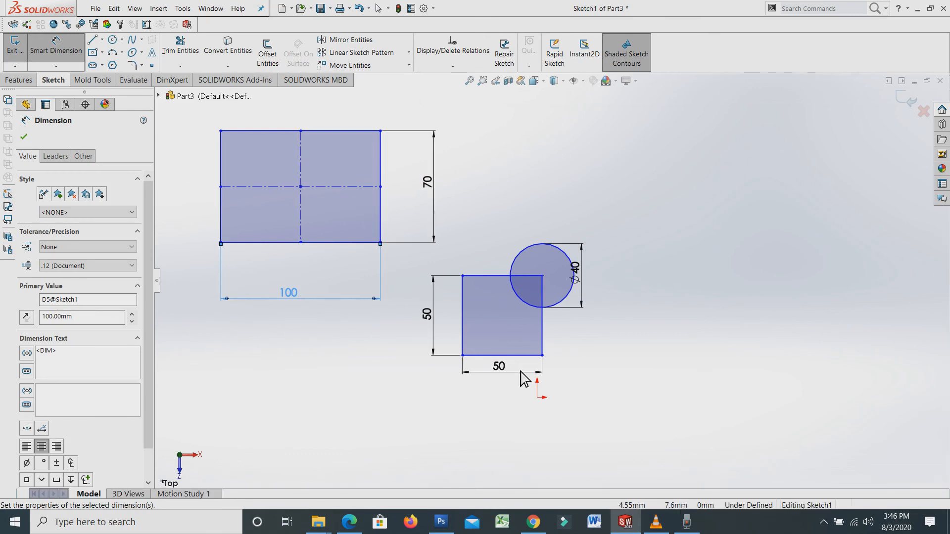
pyautogui.click(22, 137)
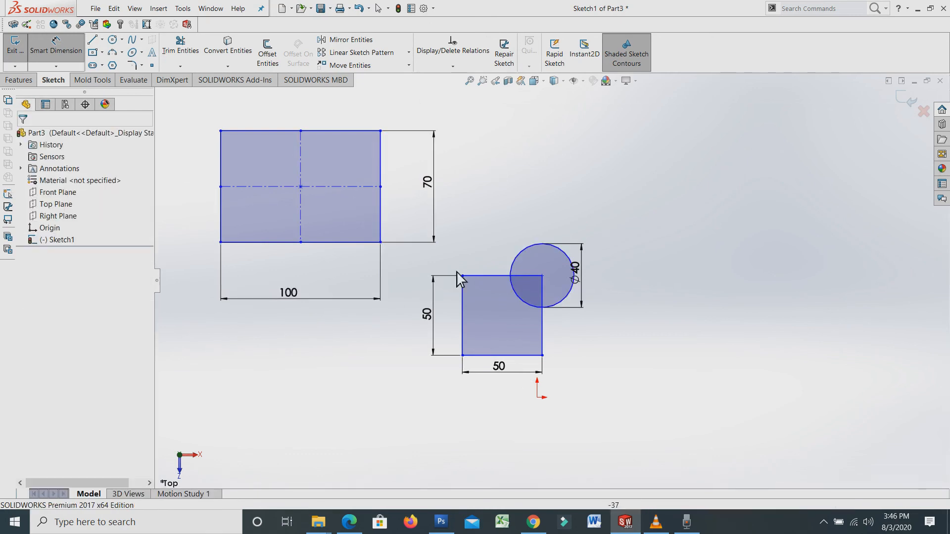
pyautogui.press('Escape')
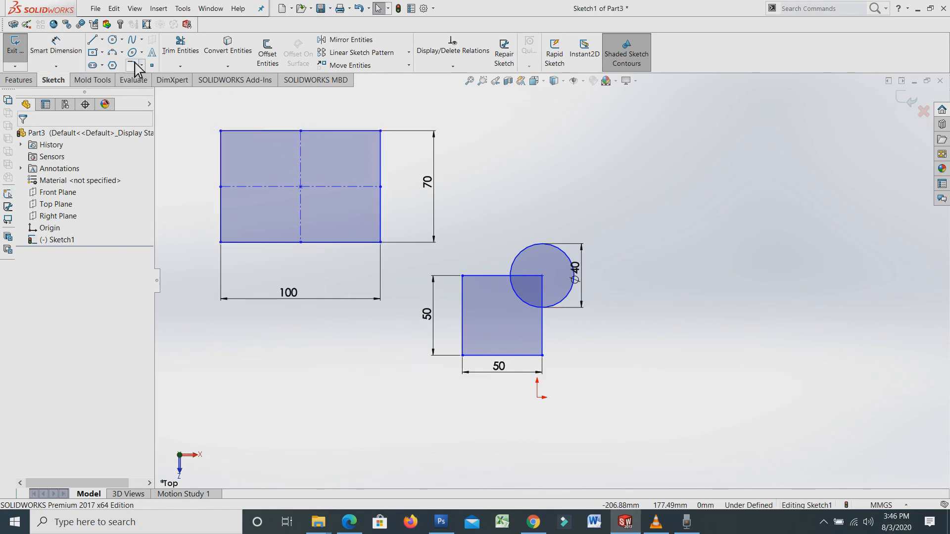
# Draw a corner rectangle about 97 x 63 mm in the empty area above and right of the circle
pyautogui.click(102, 51)
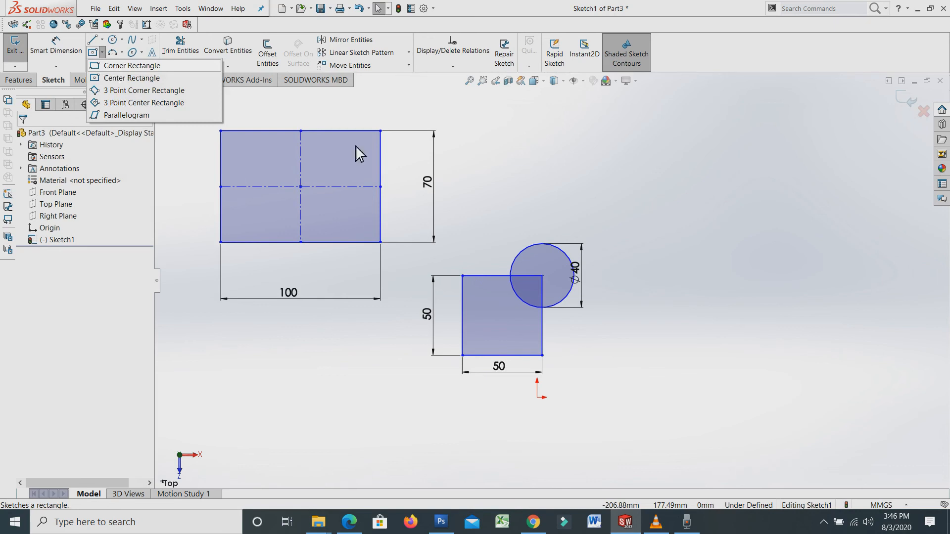
pyautogui.click(608, 206)
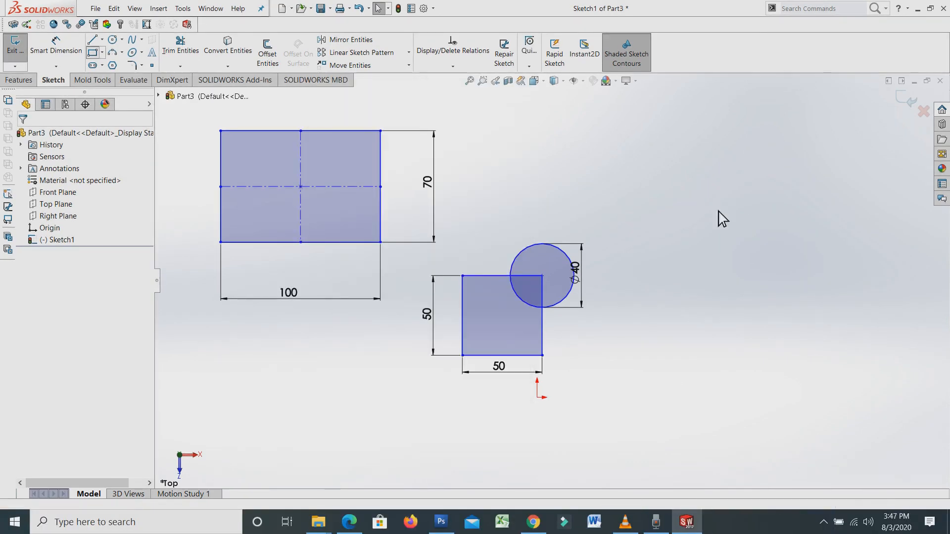
pyautogui.click(653, 215)
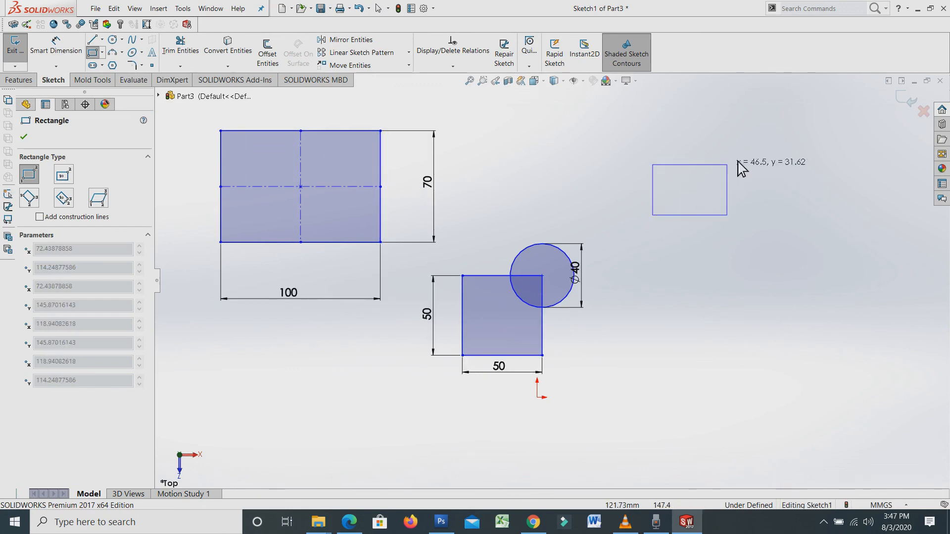
pyautogui.click(808, 115)
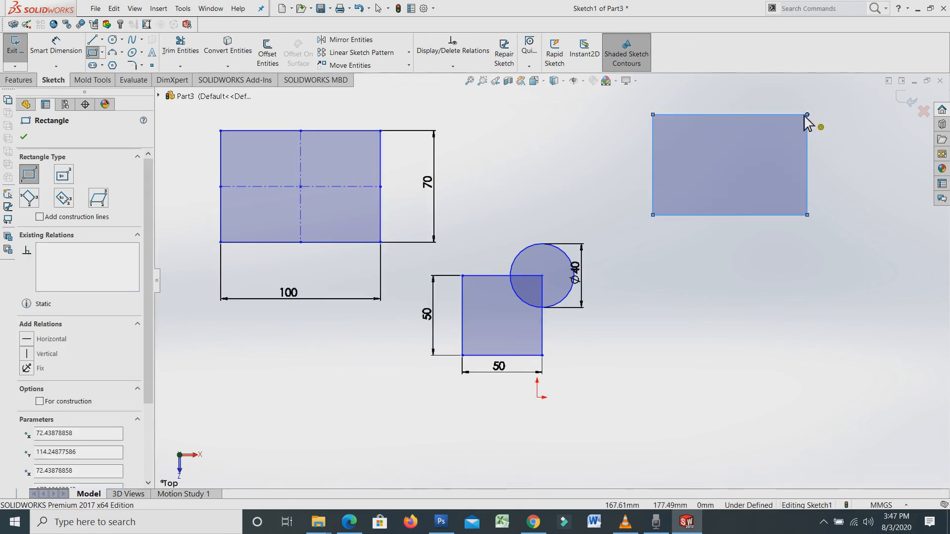
pyautogui.click(26, 139)
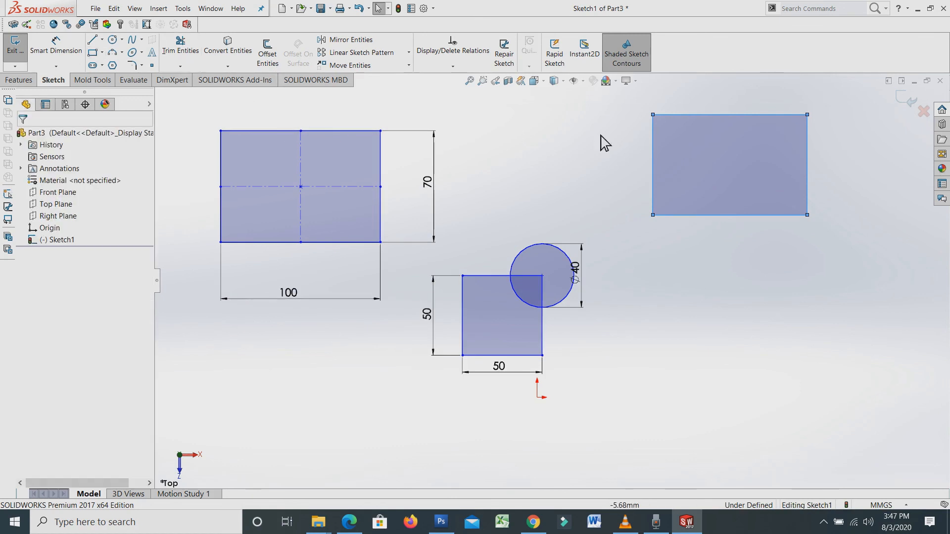
# Add a horizontal dimension below the corner rectangle's bottom edge with Smart Dimension and set it to 100 mm
pyautogui.click(68, 51)
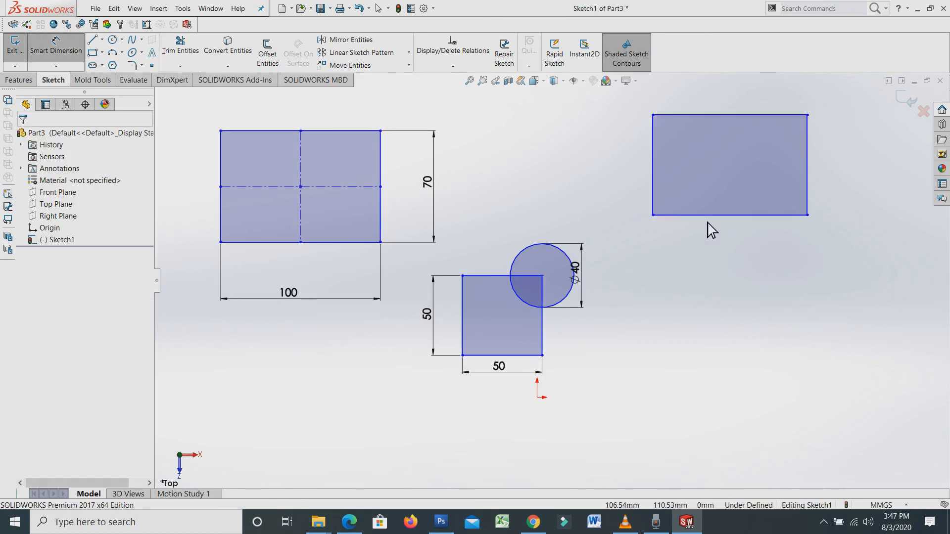
pyautogui.click(713, 216)
pyautogui.click(741, 267)
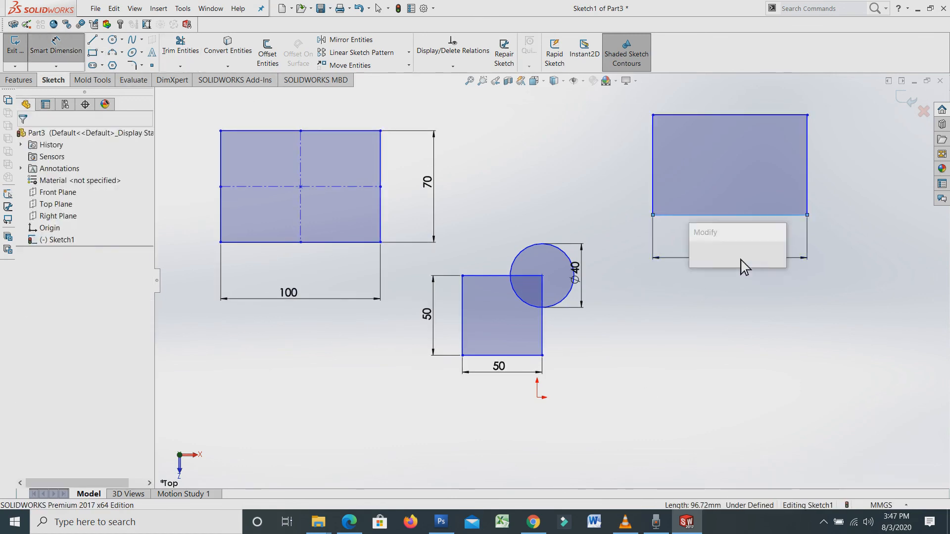
pyautogui.write('100')
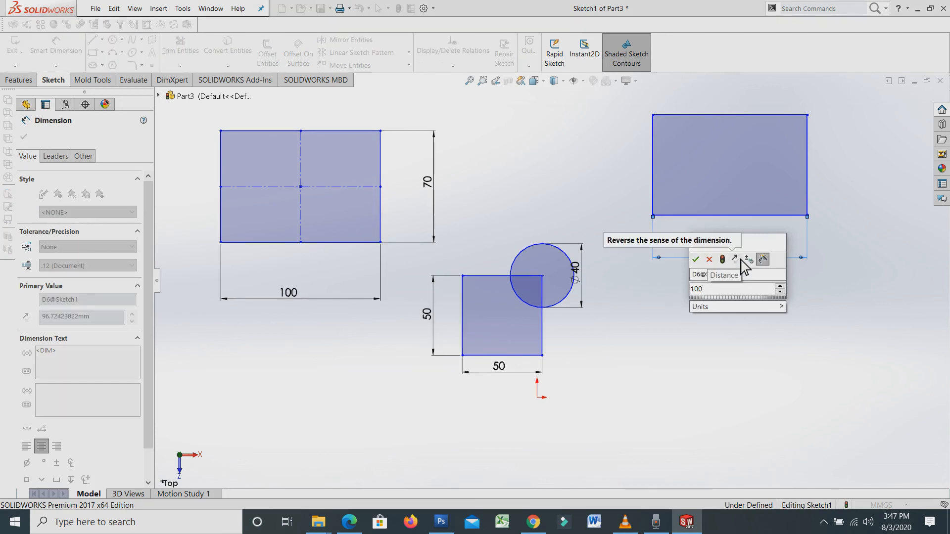
pyautogui.press('Return')
# Dimension the corner rectangle's left edge and set its height to 70 mm
pyautogui.click(652, 172)
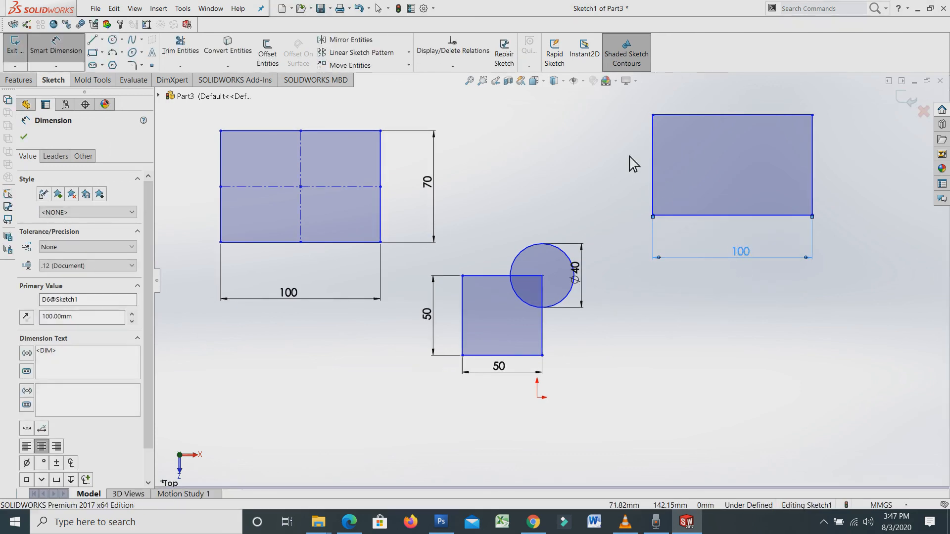
pyautogui.click(619, 165)
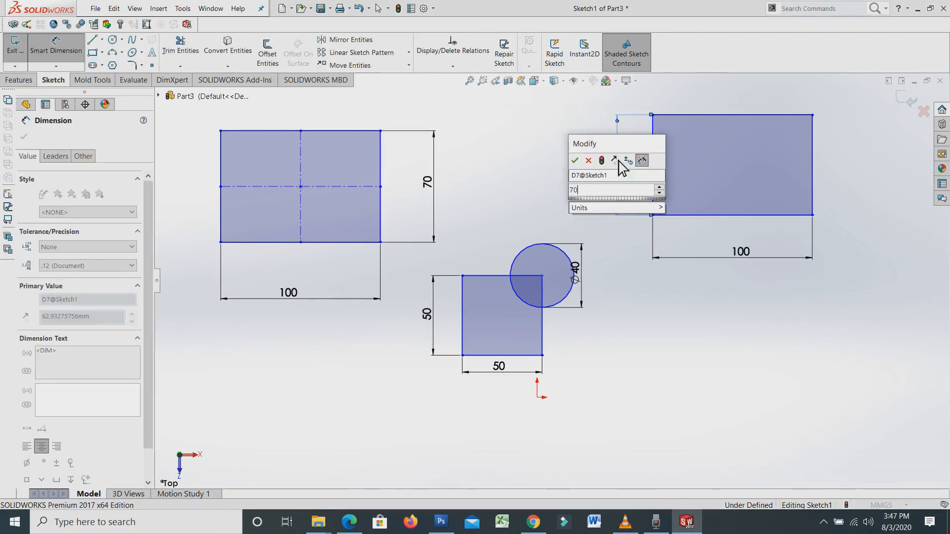
pyautogui.write('70')
pyautogui.press('Return')
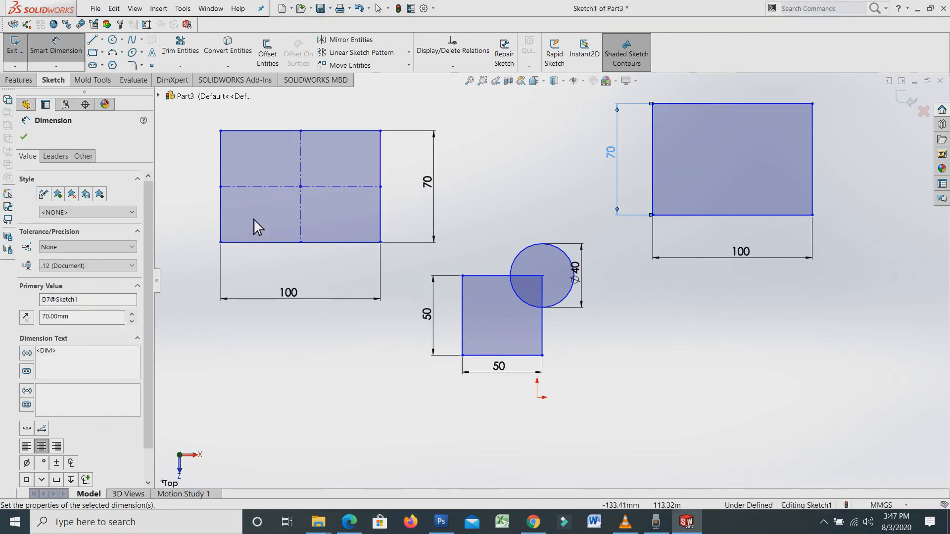
pyautogui.click(24, 137)
pyautogui.press('Escape')
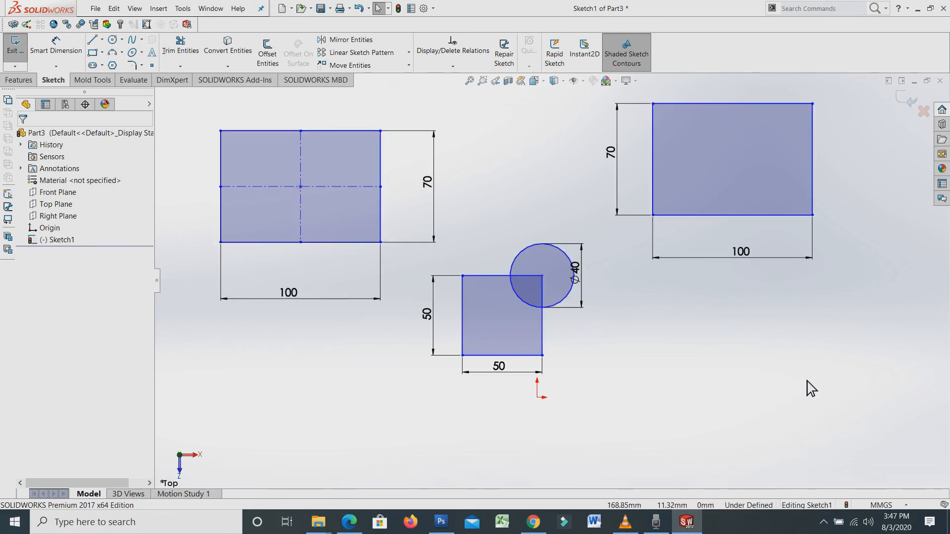
pyautogui.press('z')
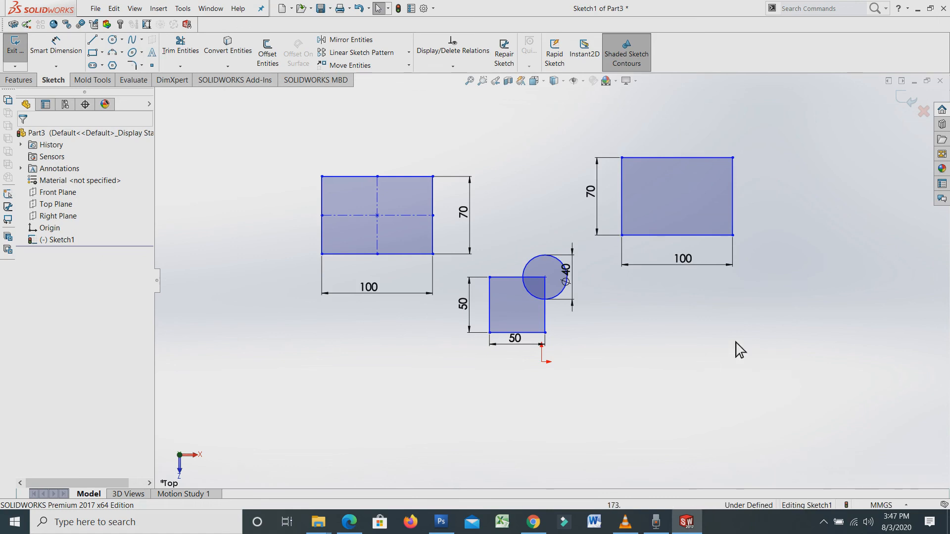